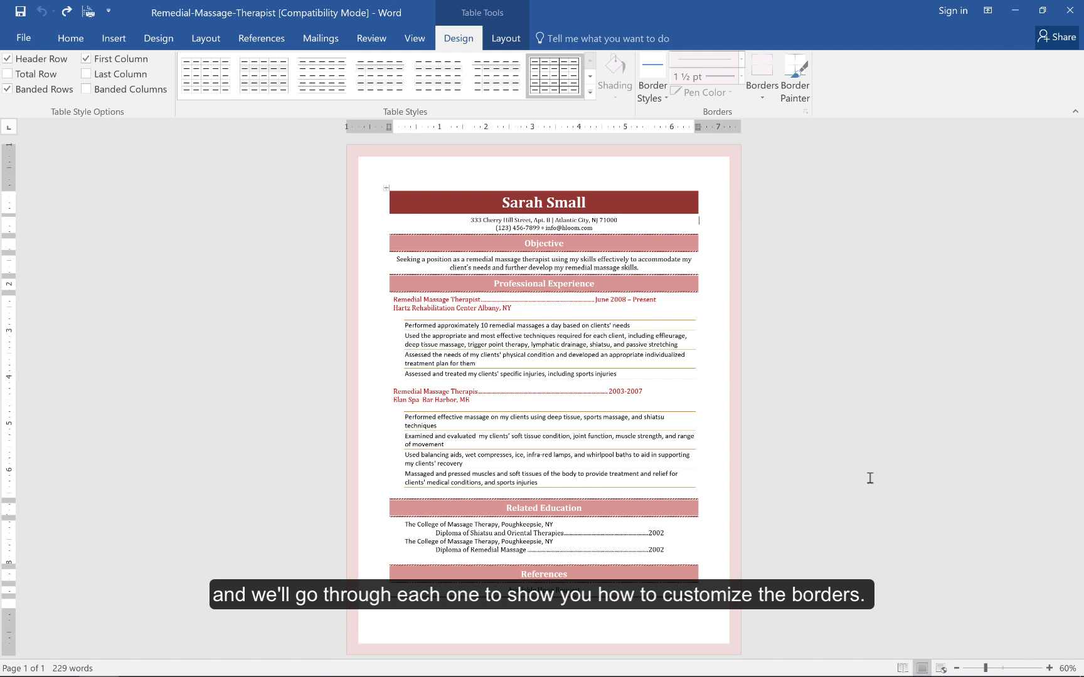
# Place the cursor in the contact details cell and choose the solid blue 1 ½ pt theme border style for the Border Painter
pyautogui.click(387, 187)
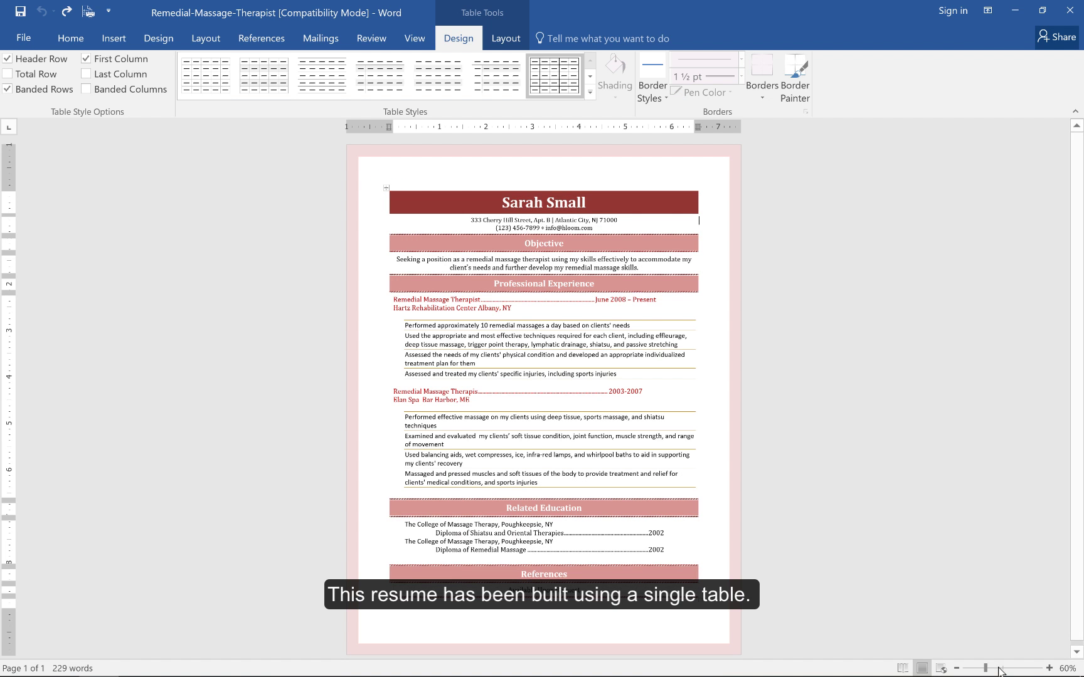
pyautogui.click(1001, 669)
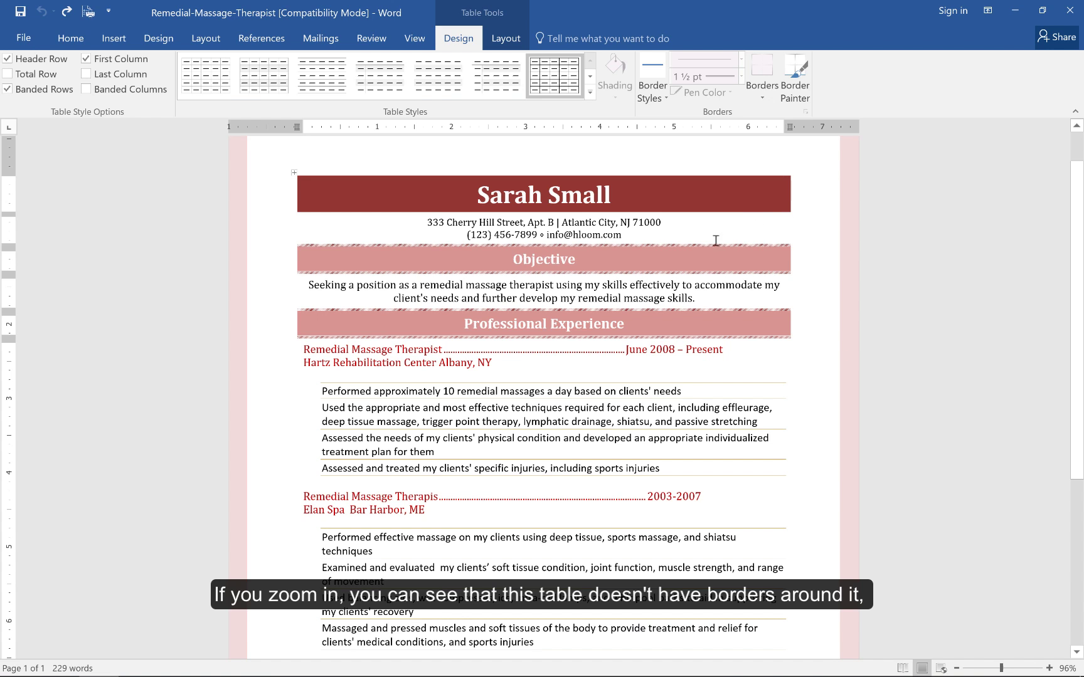
pyautogui.click(371, 245)
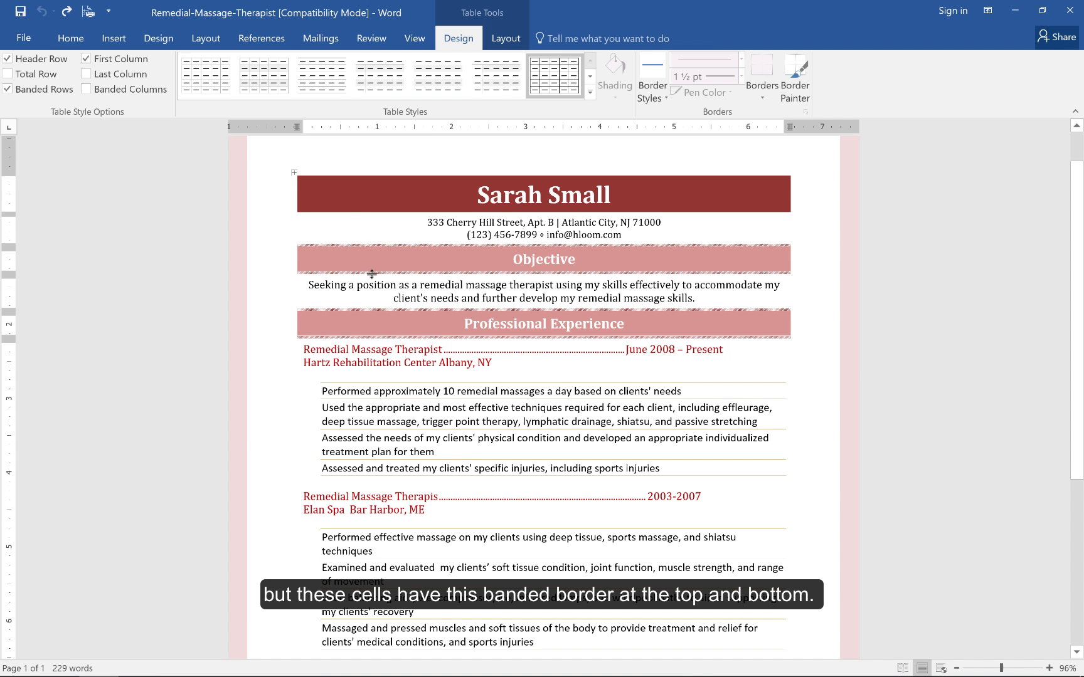
pyautogui.scroll(-5, 378, 337)
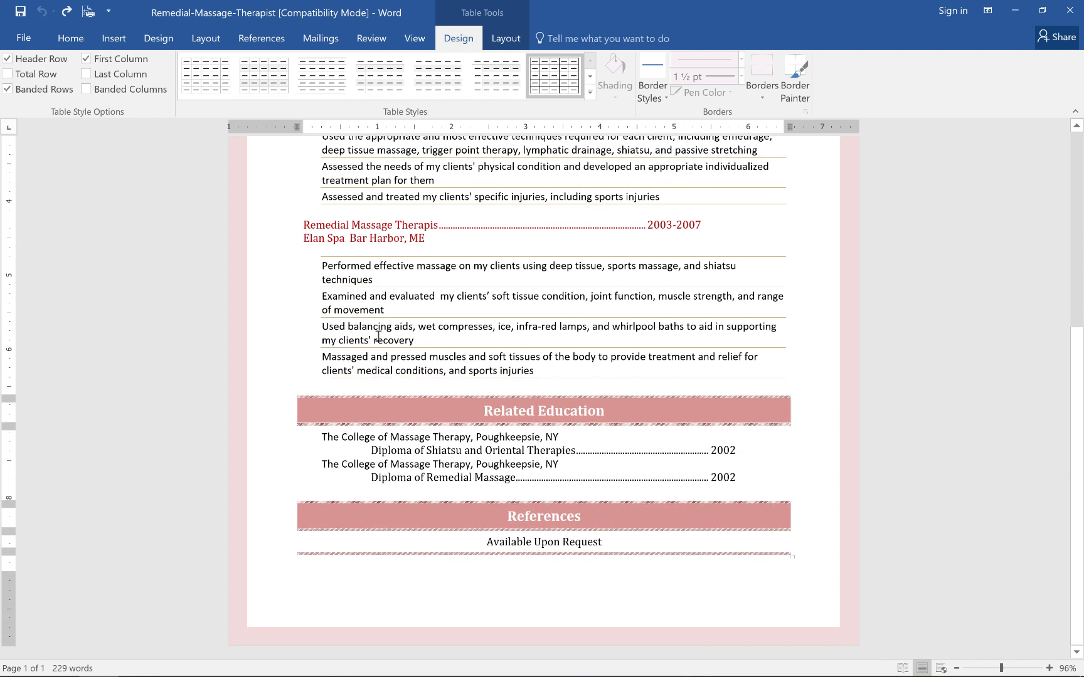
pyautogui.scroll(6, 378, 337)
pyautogui.click(520, 282)
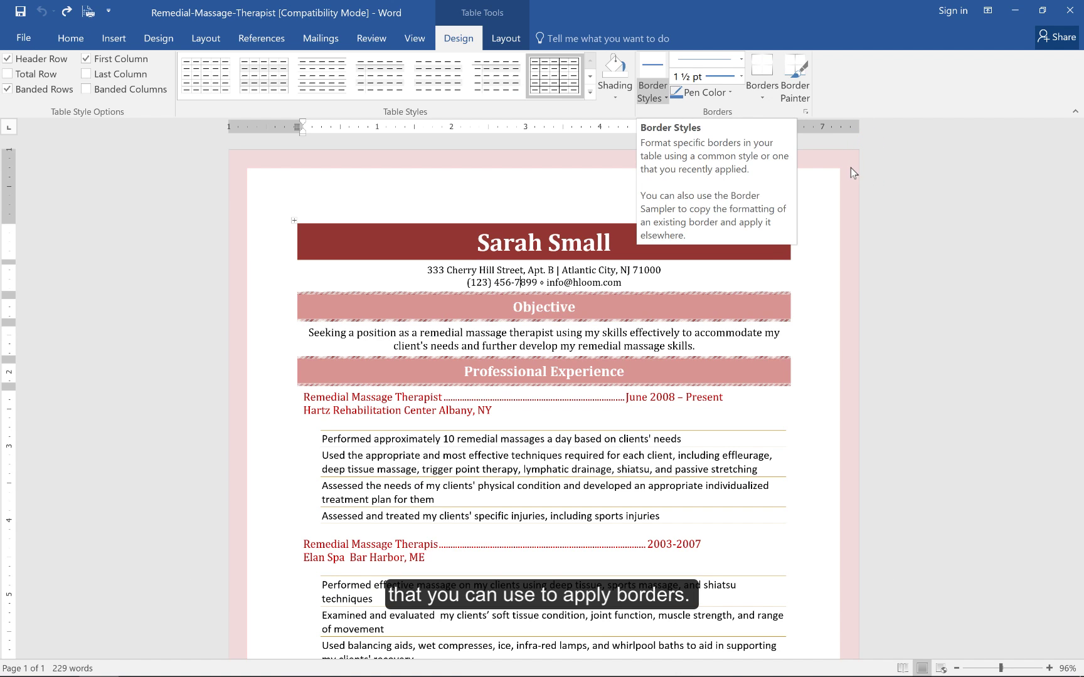
pyautogui.click(655, 97)
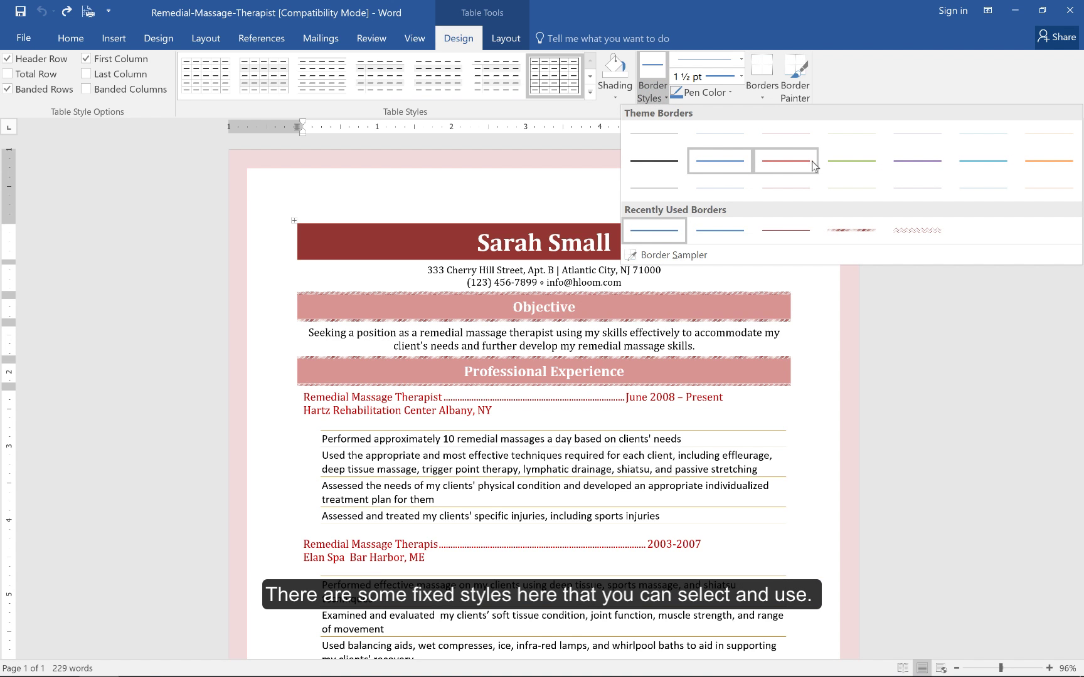
pyautogui.click(729, 165)
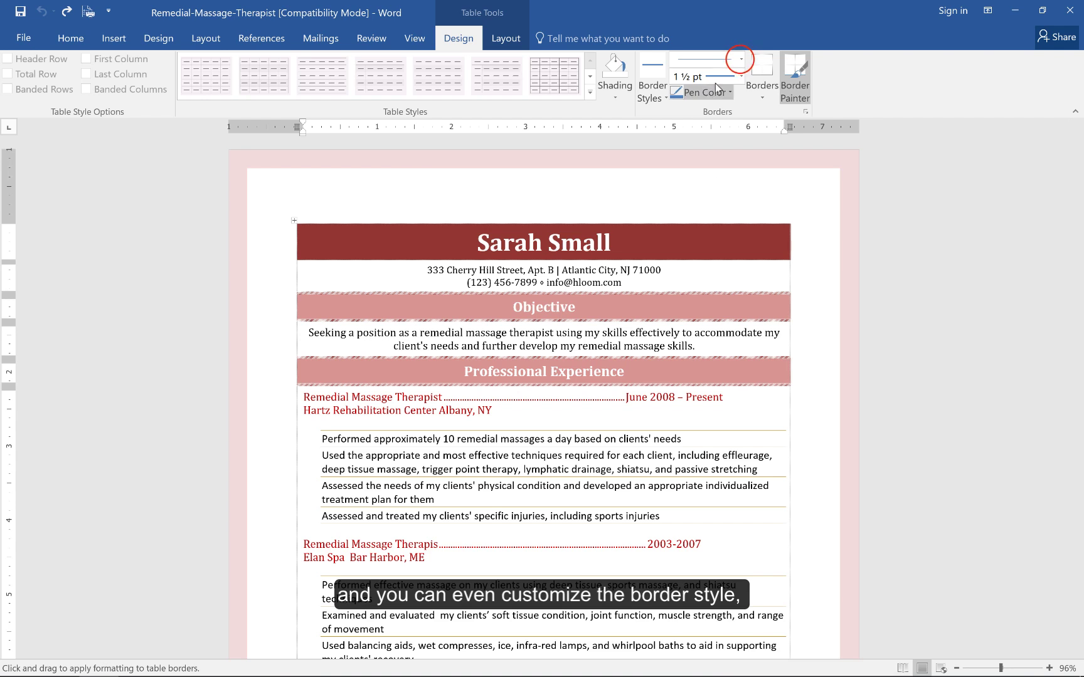
# Review the available line styles, line weights and pen colors for customizing the border
pyautogui.click(741, 59)
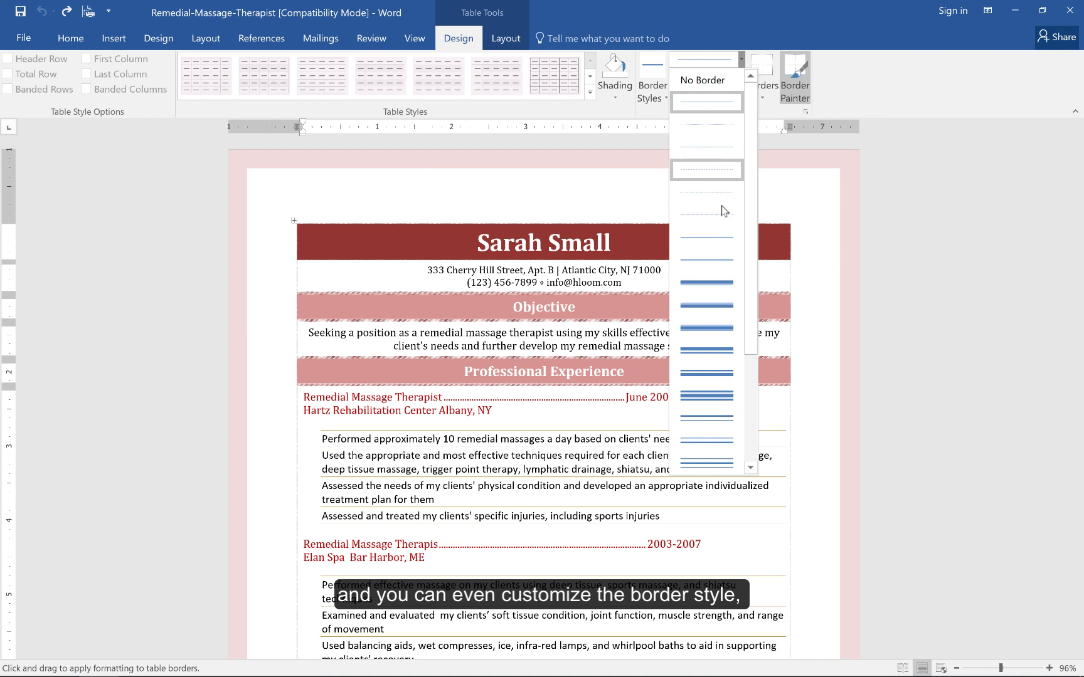
pyautogui.click(741, 59)
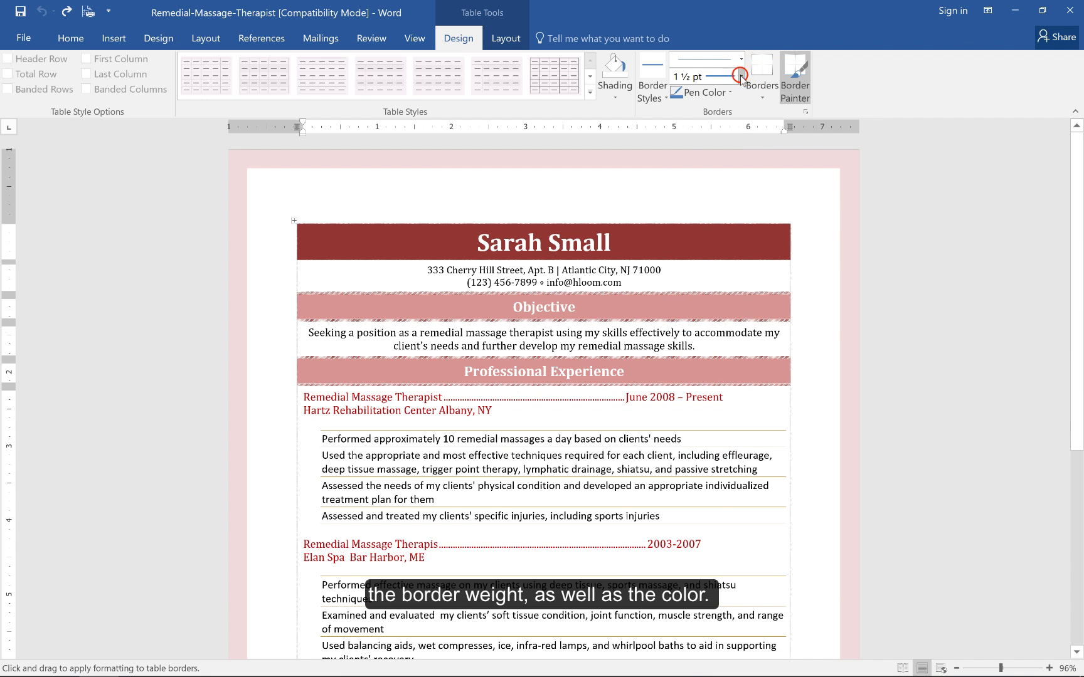
pyautogui.click(740, 77)
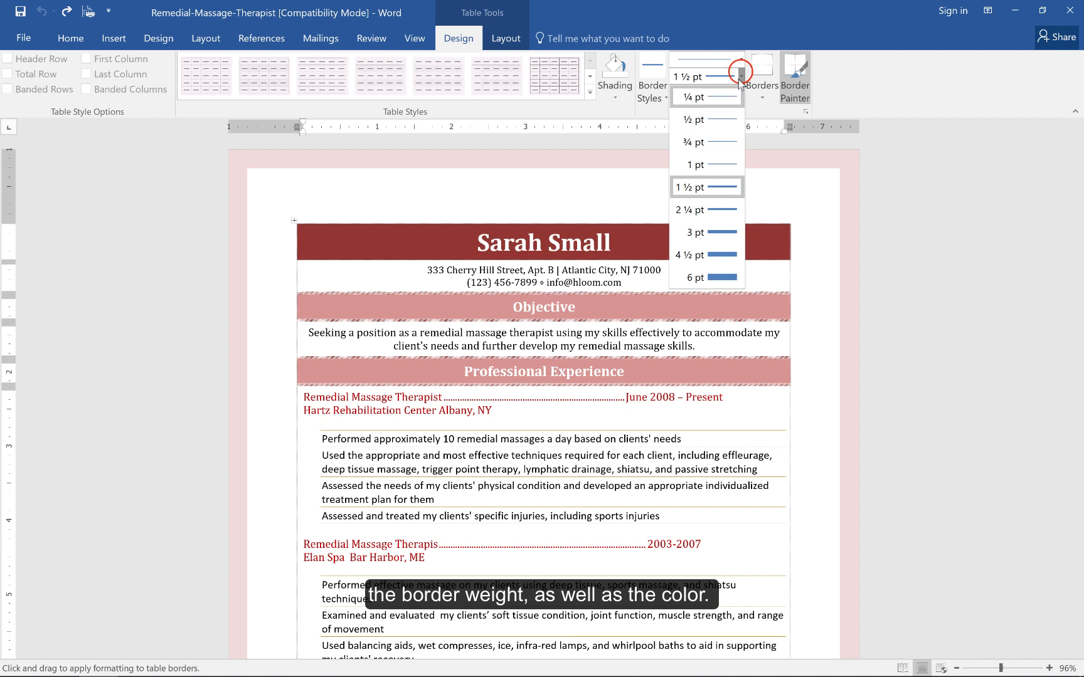
pyautogui.click(741, 76)
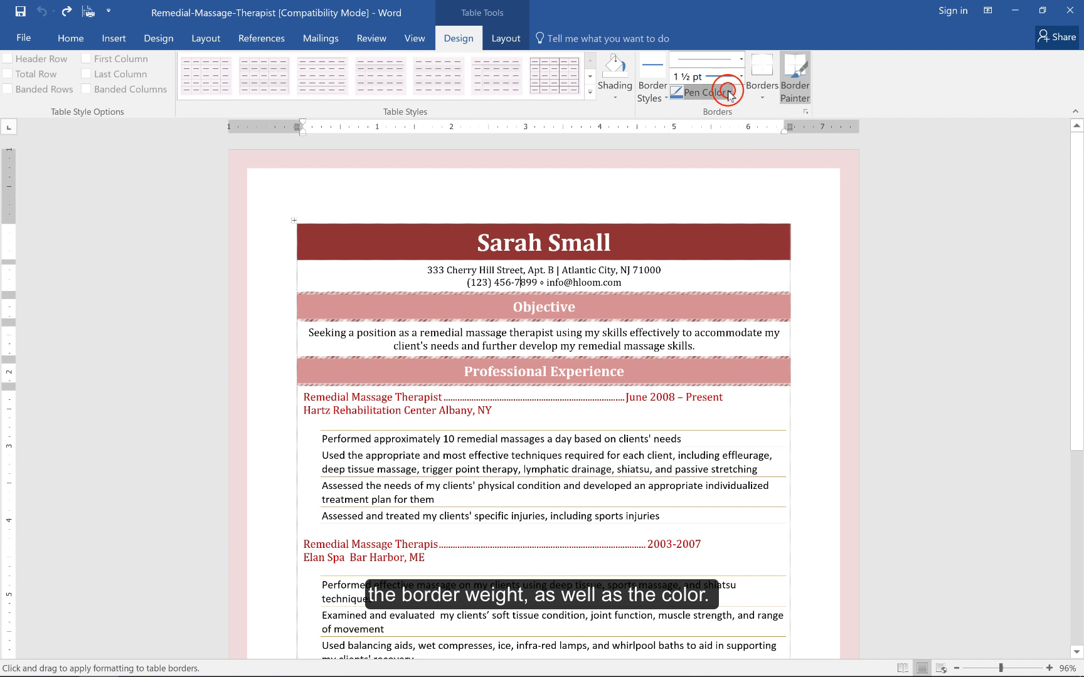
pyautogui.click(729, 93)
pyautogui.click(729, 93)
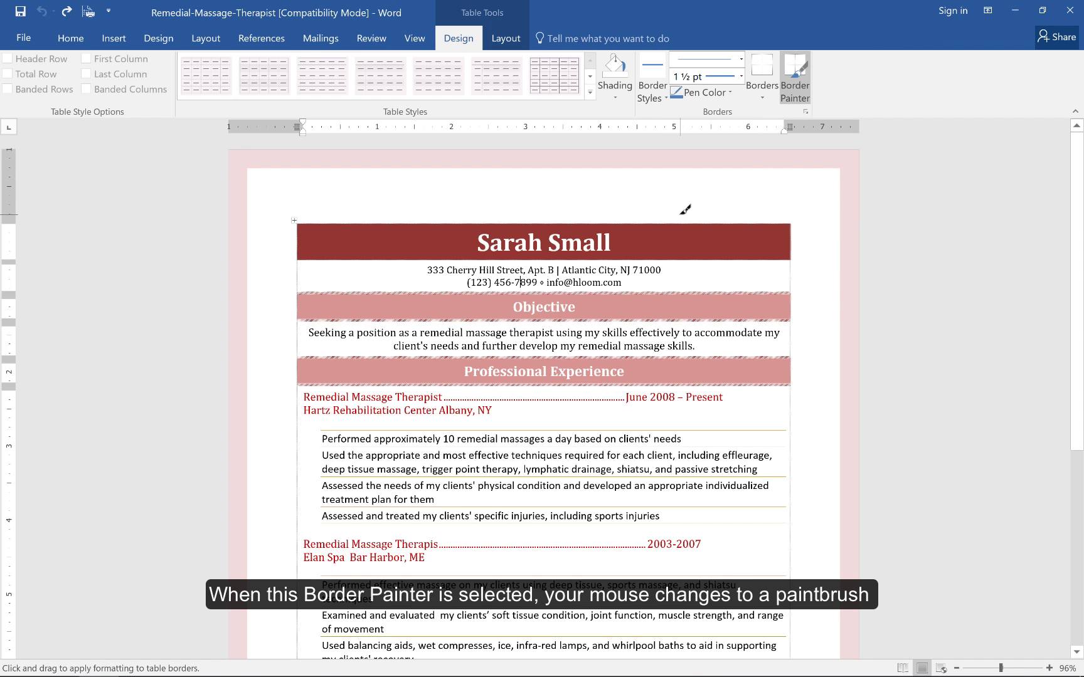
# Paint the blue 1 ½ pt border onto all four edges of the name cell and inspect it up close
pyautogui.click(644, 224)
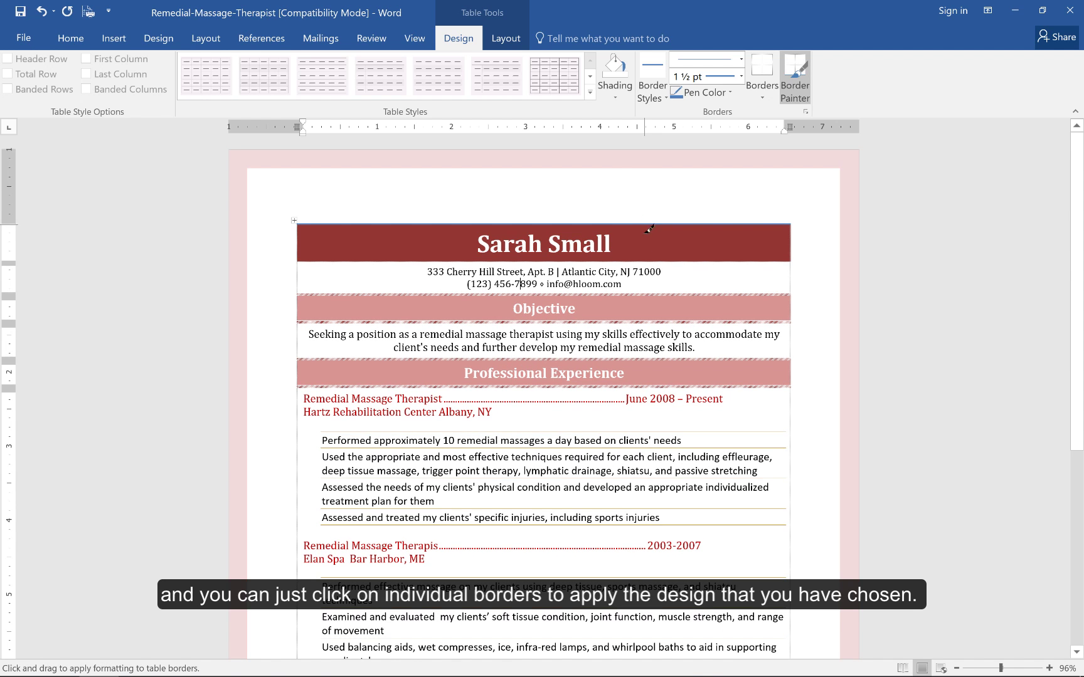
pyautogui.click(640, 261)
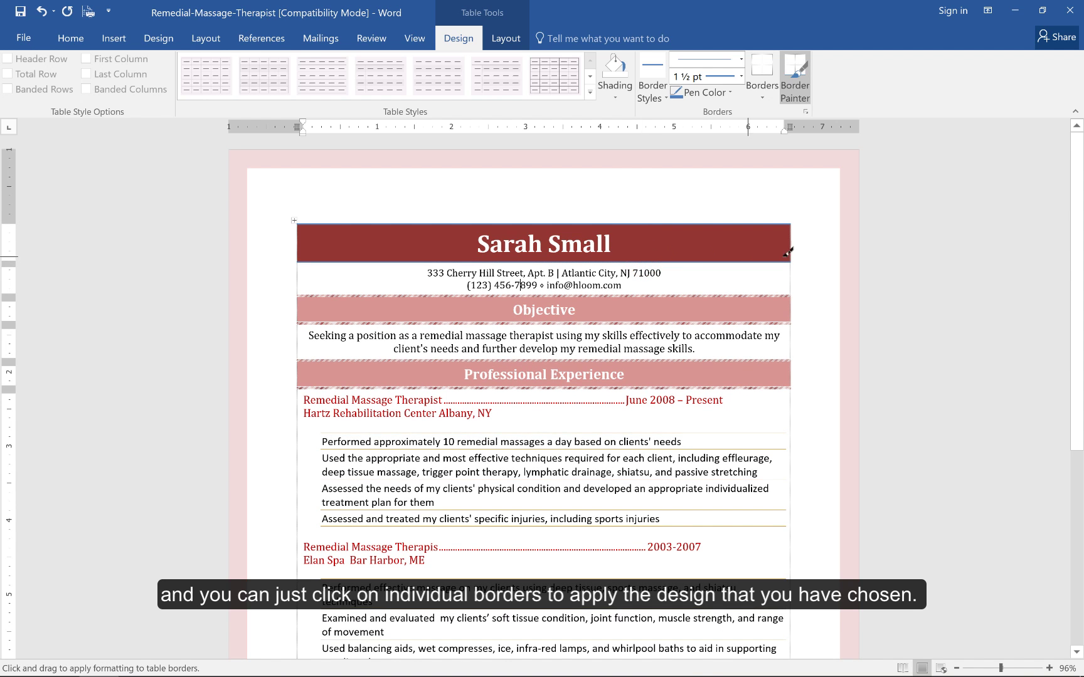
pyautogui.click(790, 244)
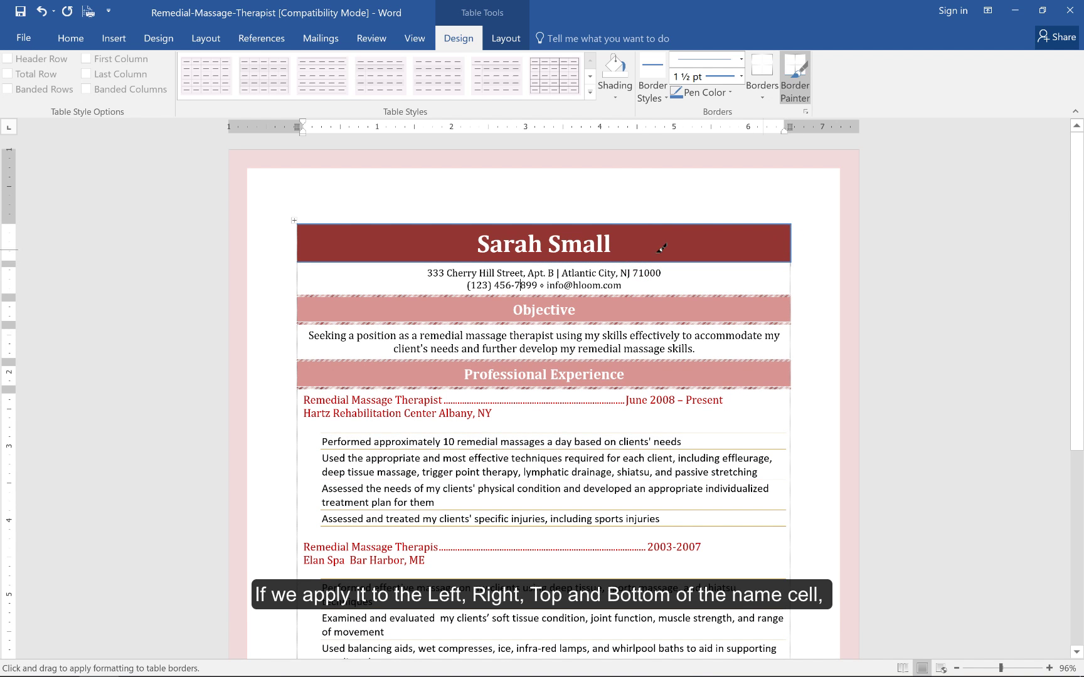
pyautogui.click(298, 239)
pyautogui.click(1015, 668)
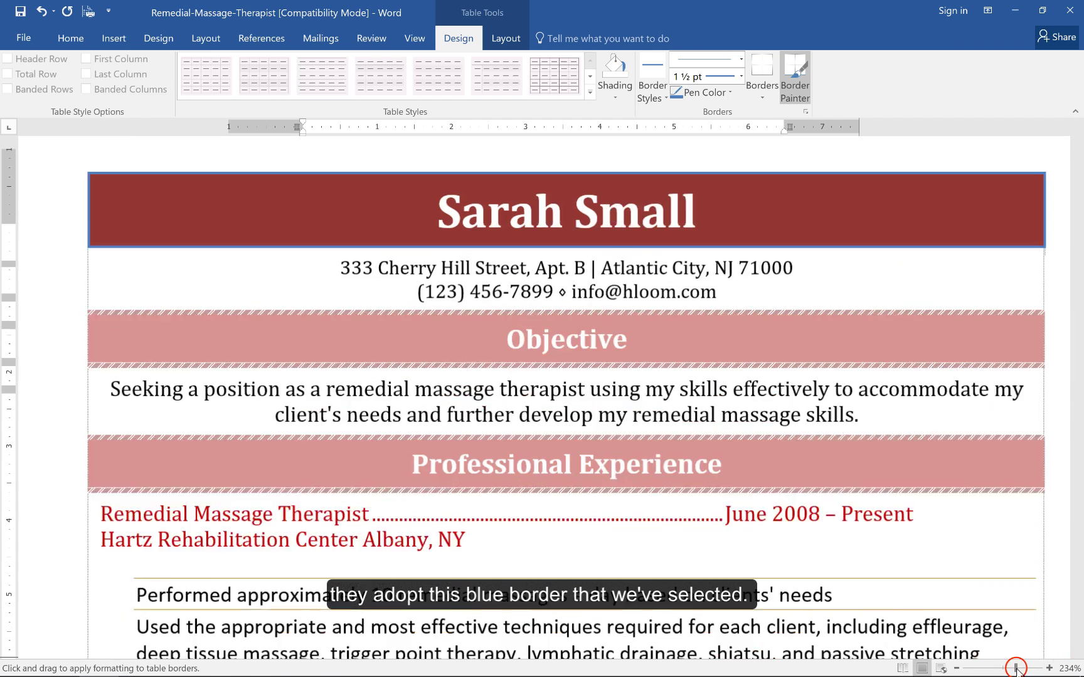
pyautogui.scroll(3, 653, 246)
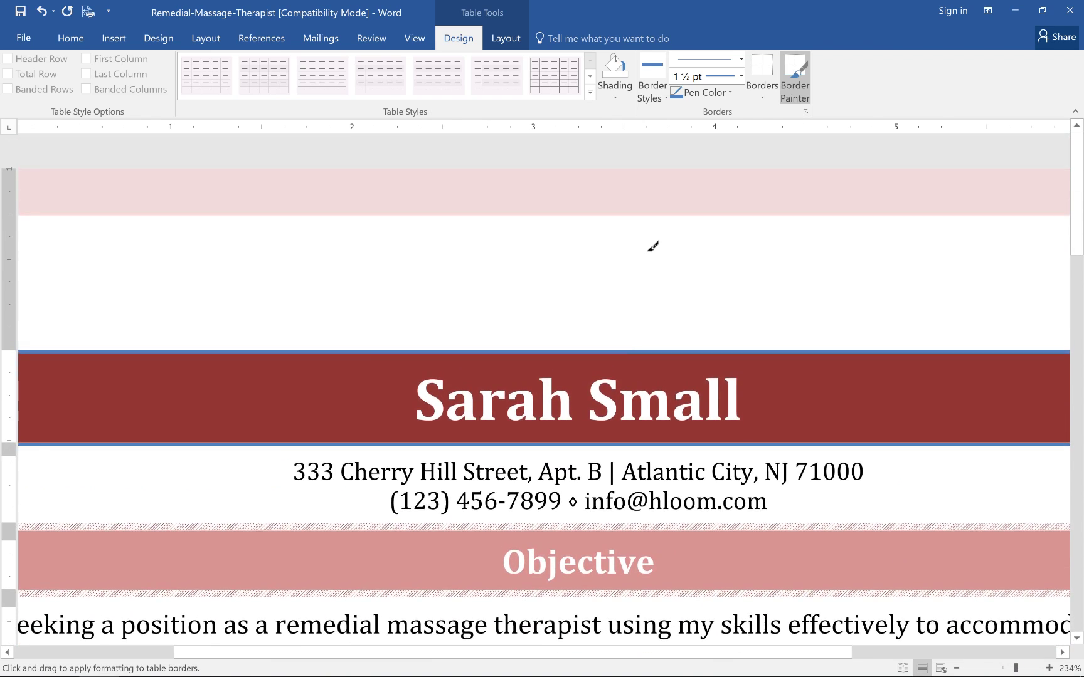
pyautogui.scroll(-1, 653, 247)
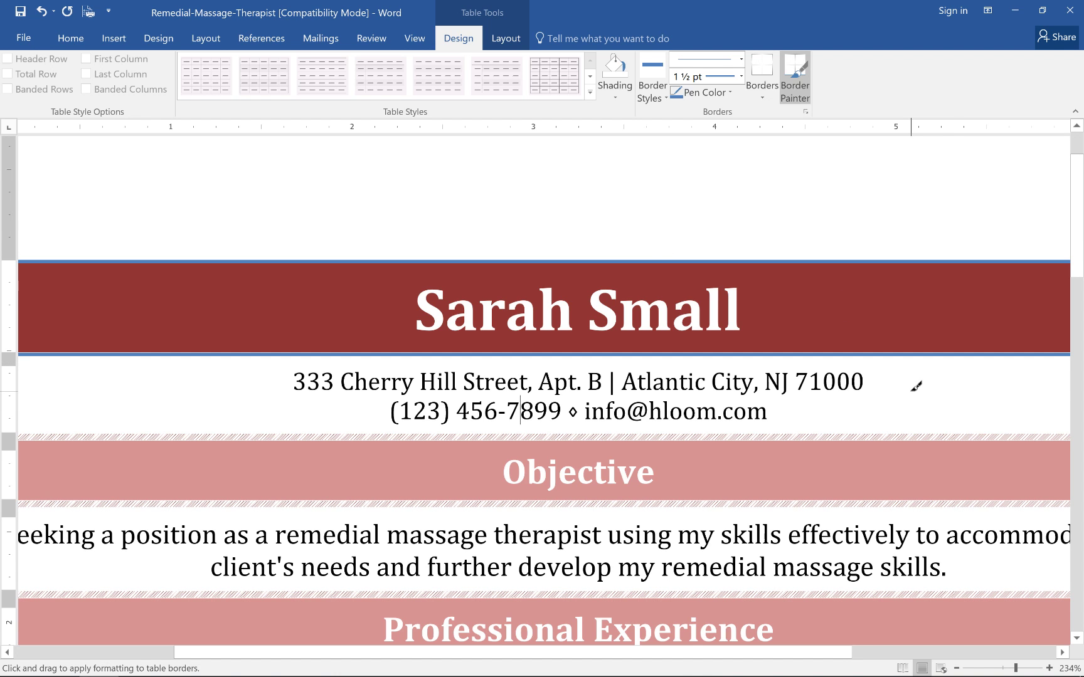
pyautogui.click(1003, 668)
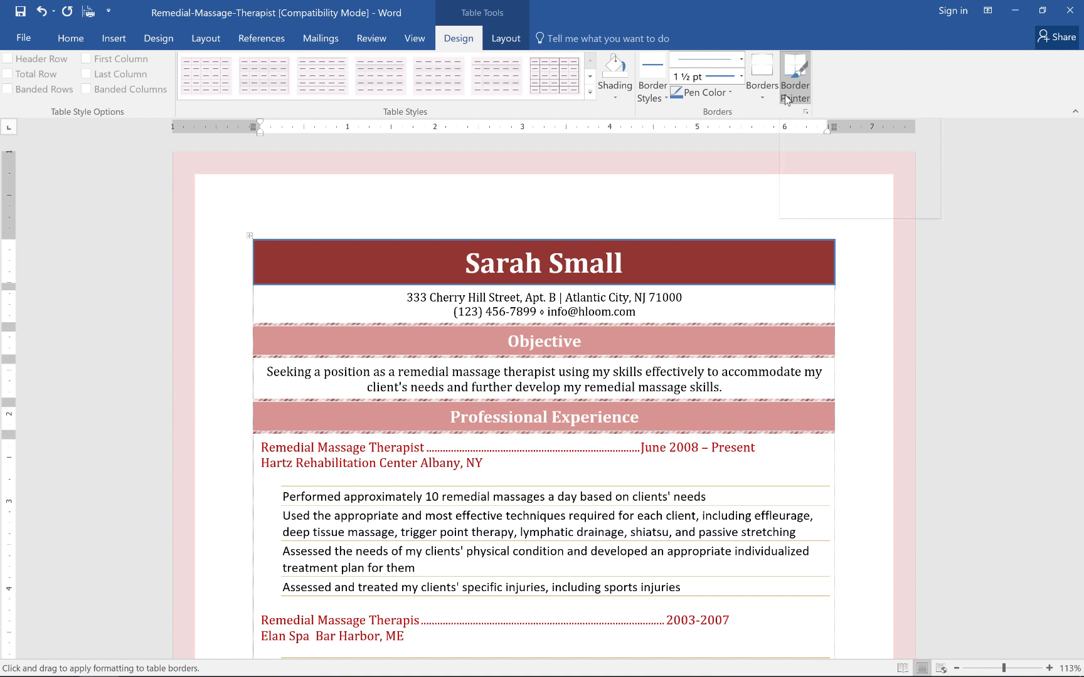
# Undo the blue borders painted around the name cell
pyautogui.hotkey('ctrl', 'z')
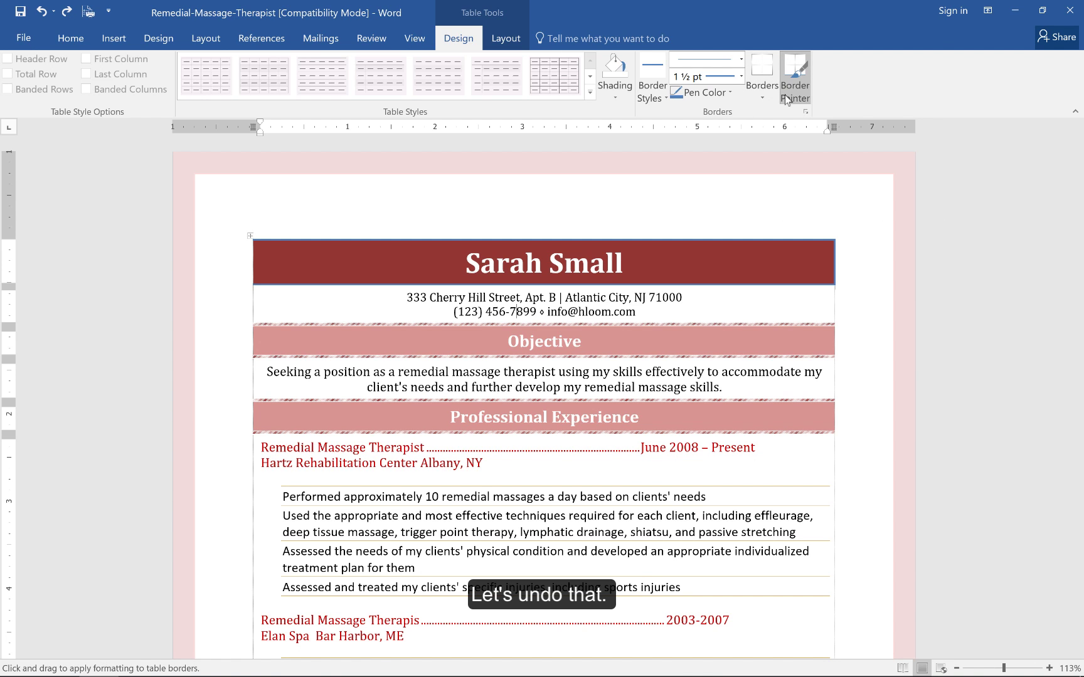
pyautogui.hotkey('ctrl', 'z')
pyautogui.hotkey('ctrl', 'z')
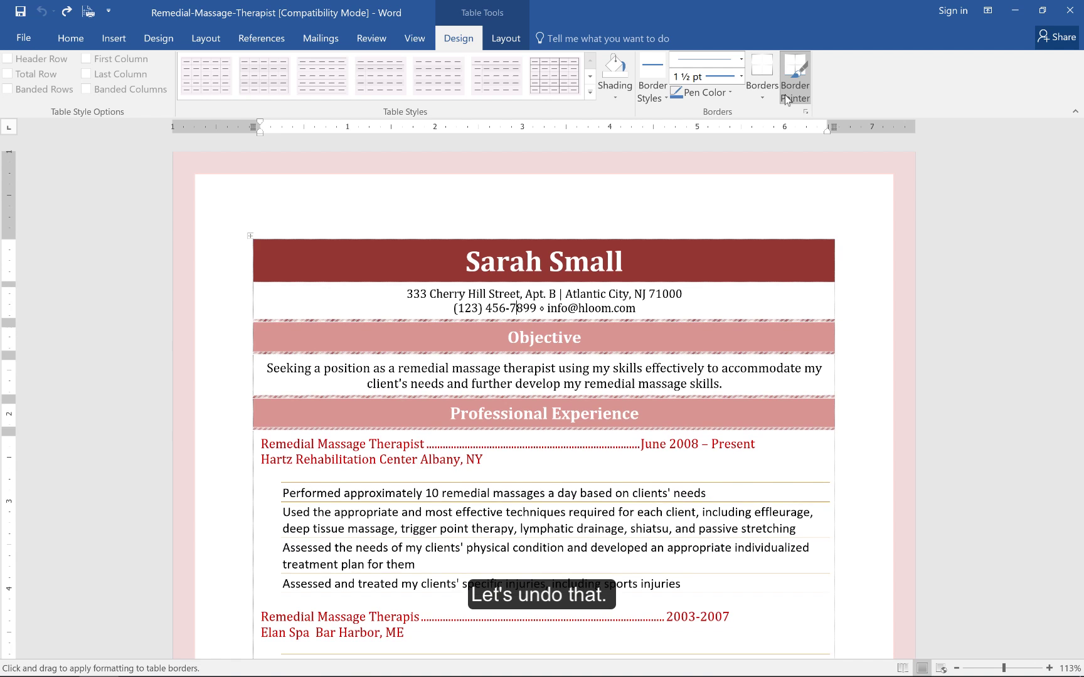
# Open the Borders and Shading settings and add the dark red 3 pt striped line as the table's top border
pyautogui.click(762, 97)
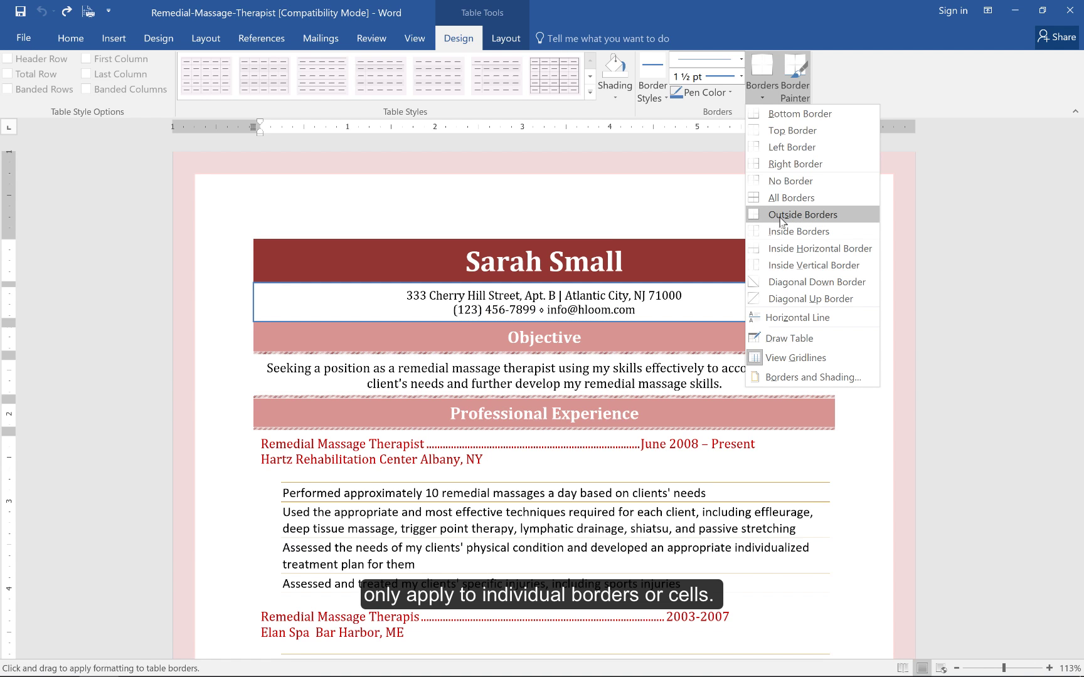
pyautogui.click(815, 376)
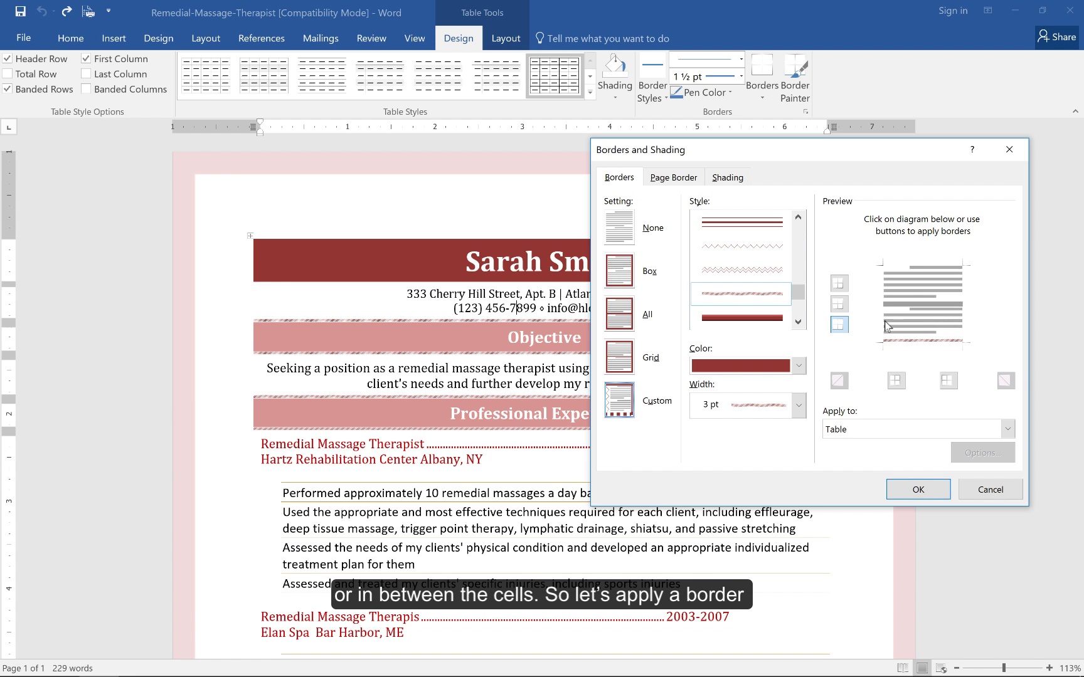
pyautogui.scroll(2, 761, 291)
pyautogui.scroll(3, 761, 292)
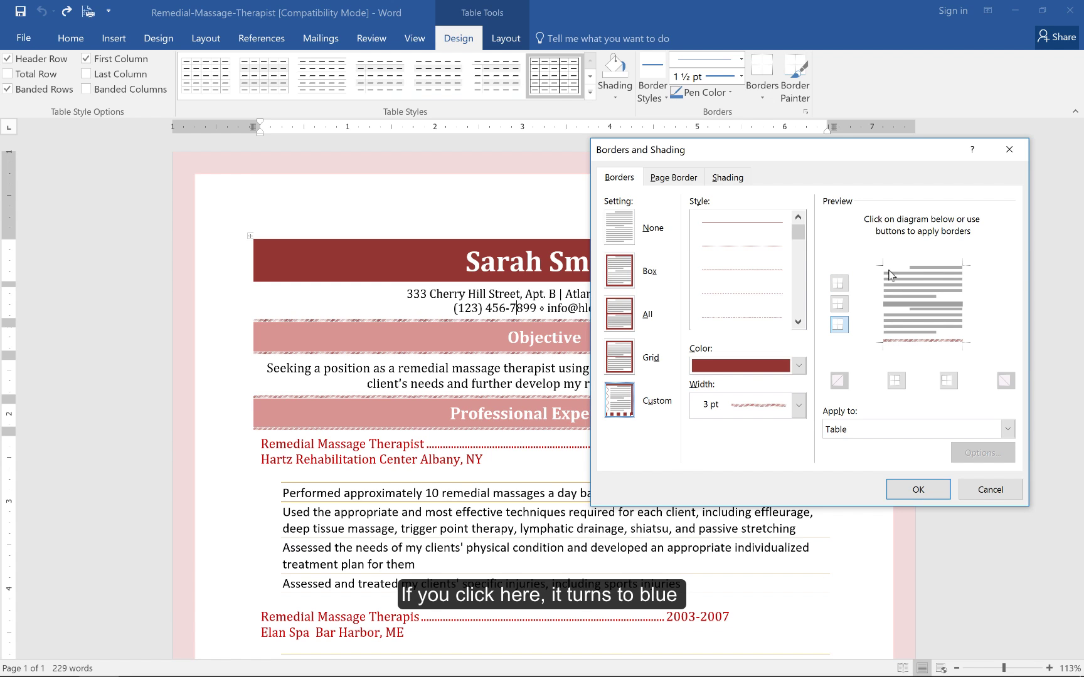
pyautogui.click(841, 285)
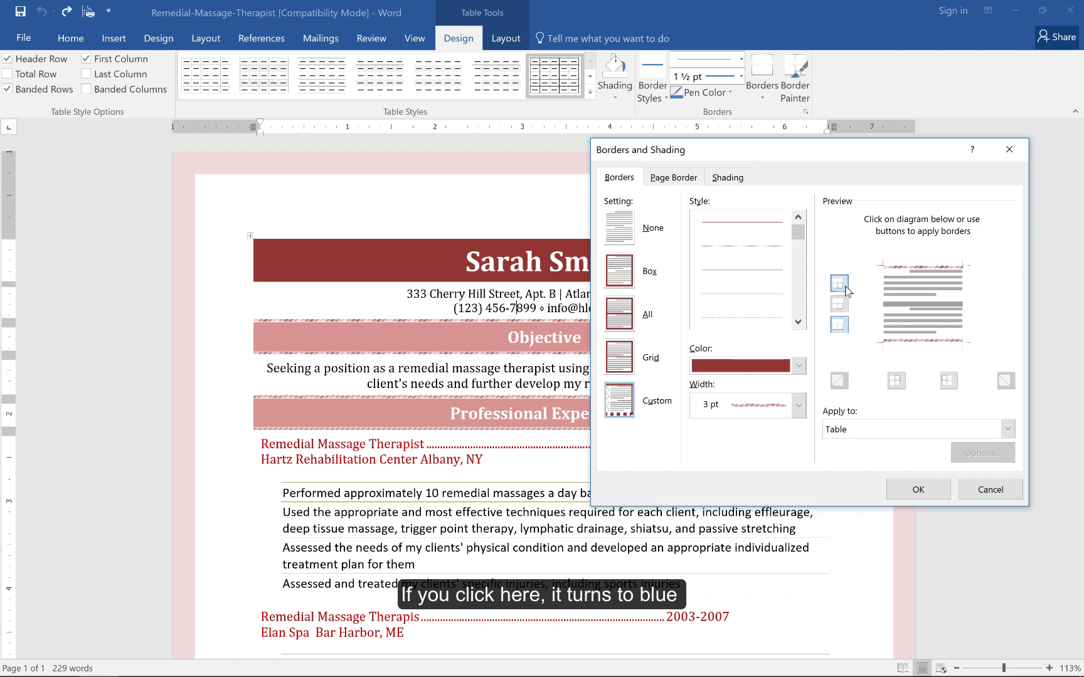
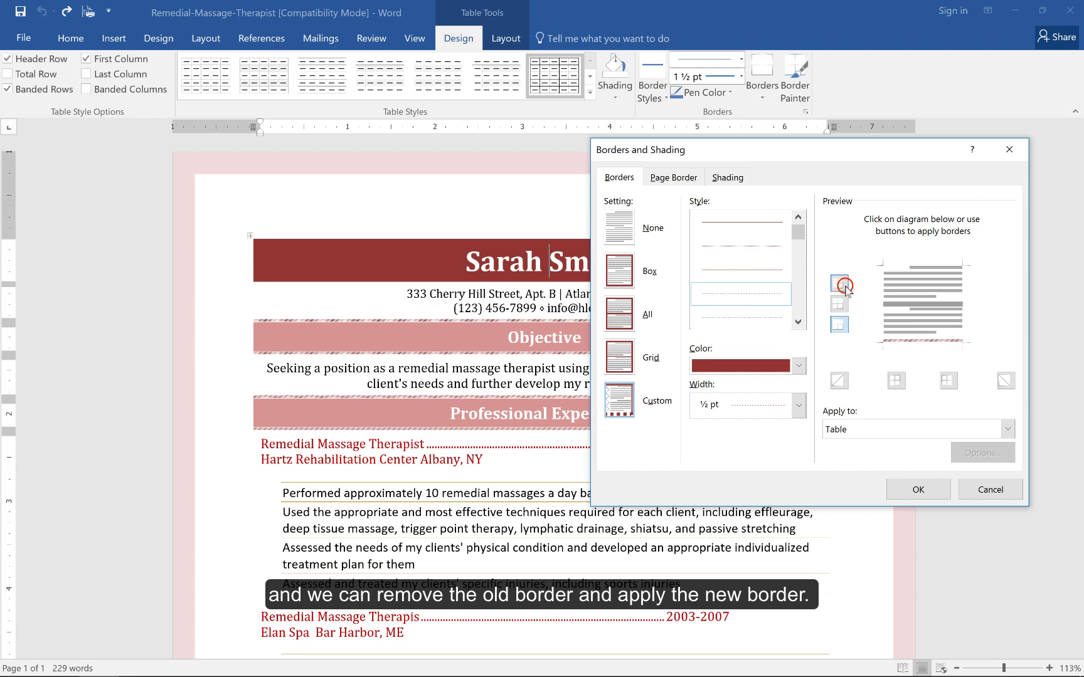
# Set the table's bottom, left and right borders to the dark red ½ pt dashed line
pyautogui.click(844, 326)
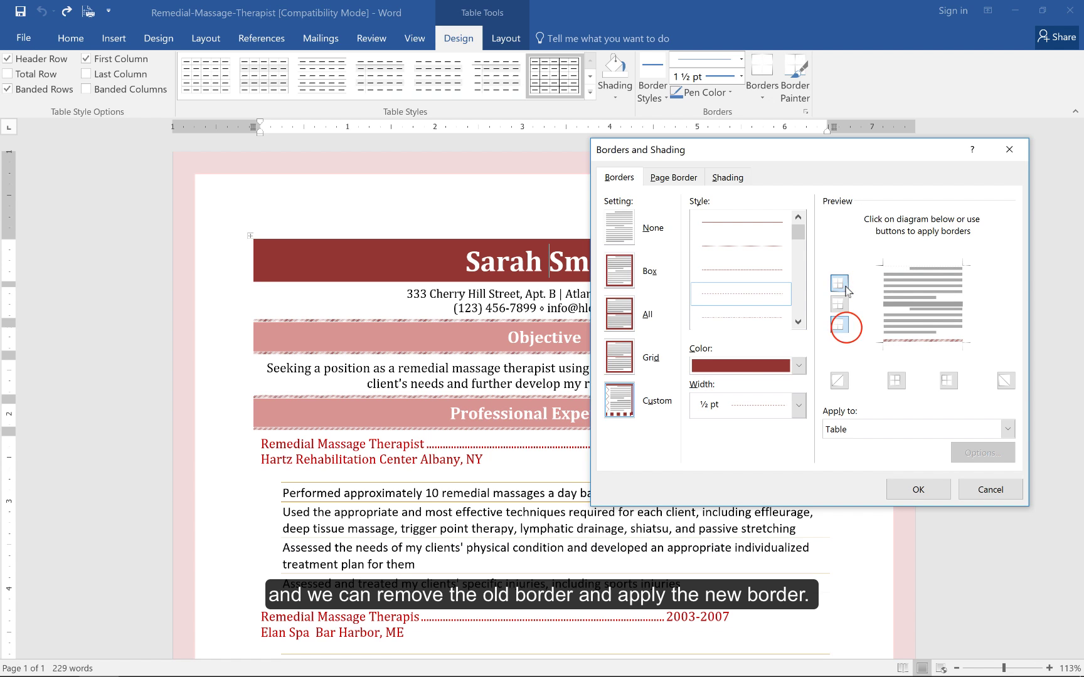
pyautogui.click(843, 326)
pyautogui.click(900, 383)
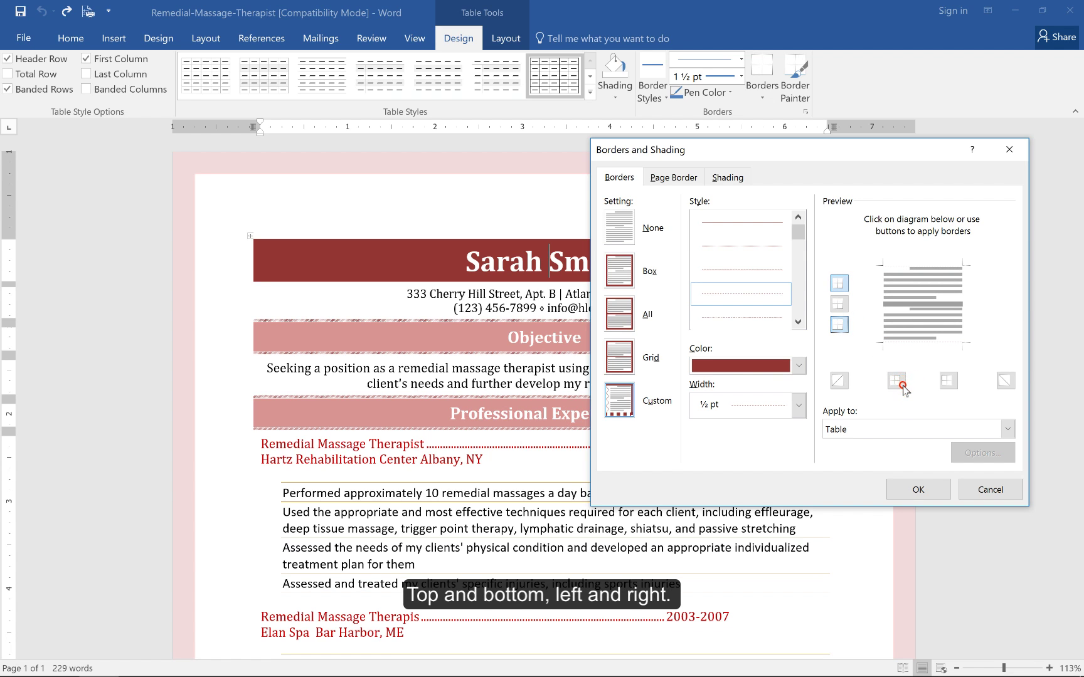
pyautogui.click(948, 381)
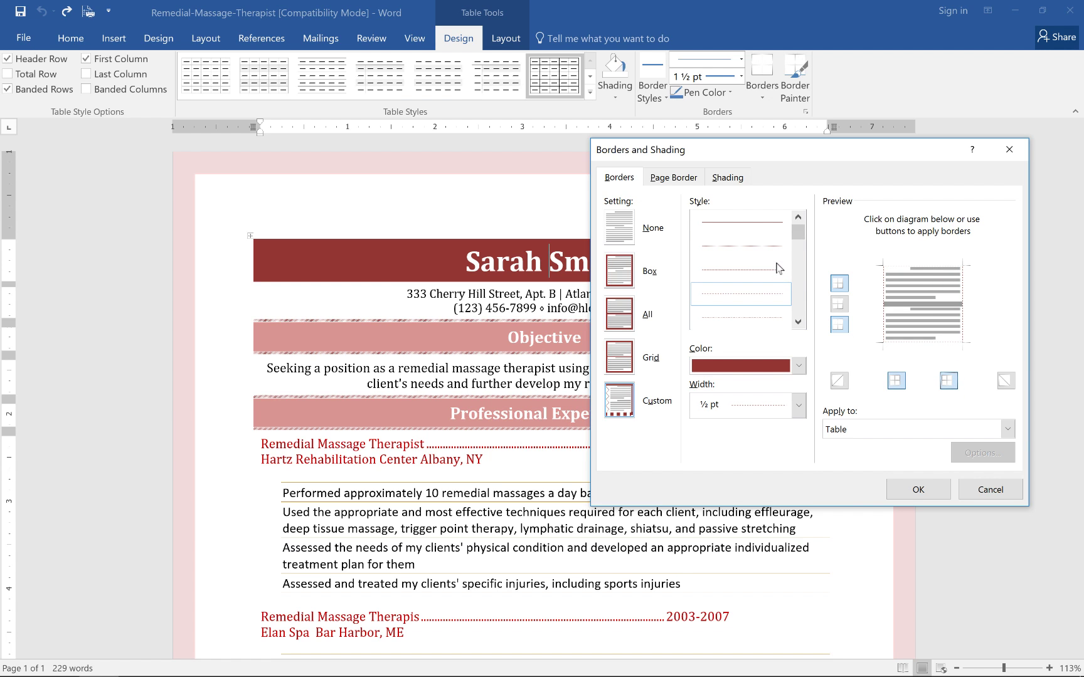
# Choose the solid line style and apply it at ½ pt to the horizontal borders between the table's cells
pyautogui.click(755, 224)
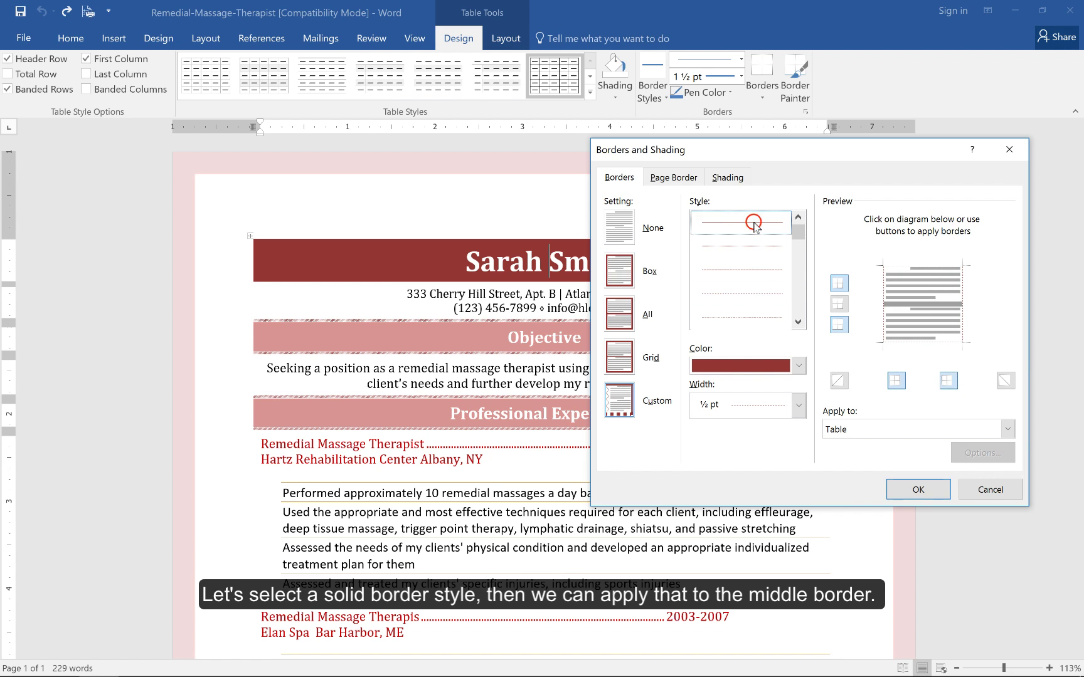
pyautogui.click(840, 305)
pyautogui.click(840, 305)
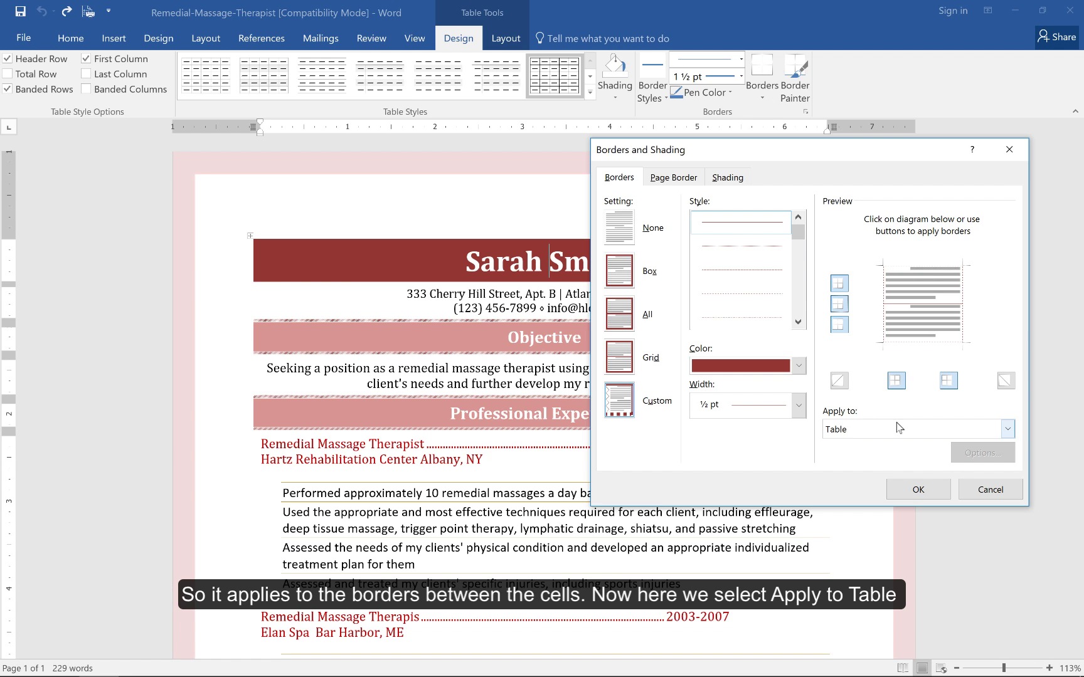
# Apply the border settings to the whole table and inspect the name cell's top border up close
pyautogui.click(861, 429)
pyautogui.click(861, 429)
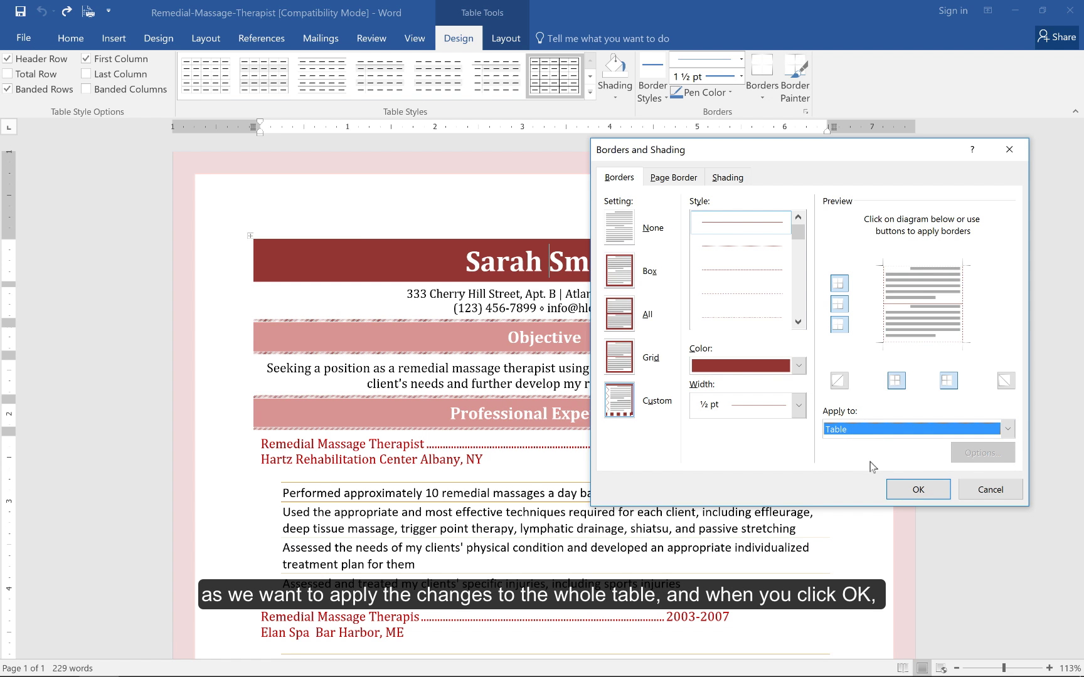
pyautogui.click(917, 488)
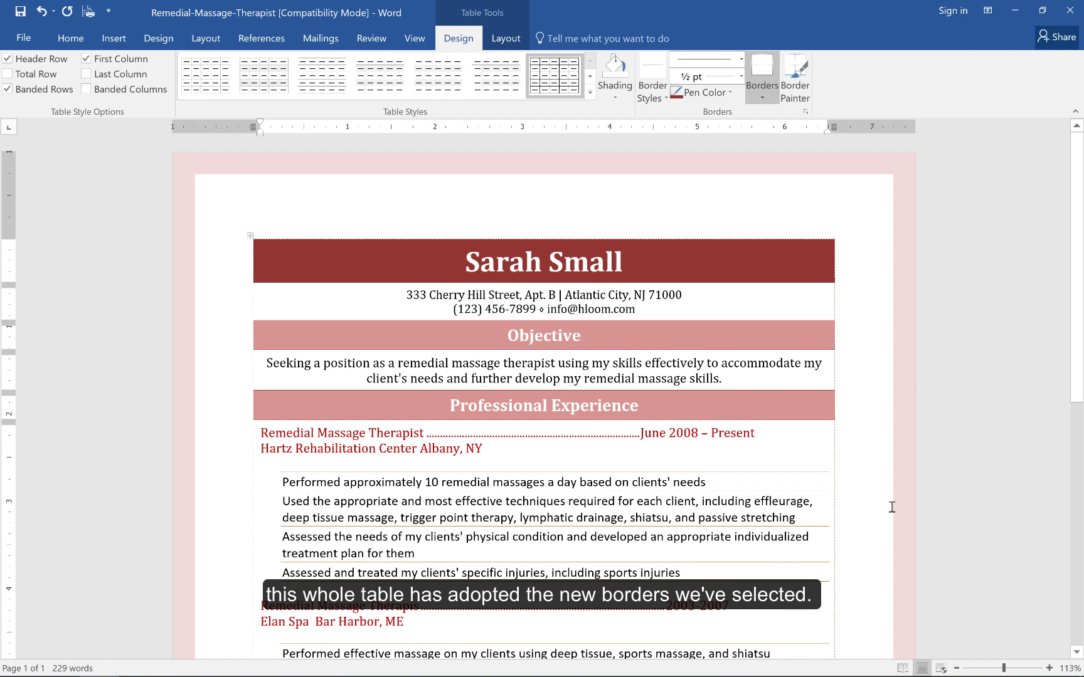
pyautogui.click(1023, 668)
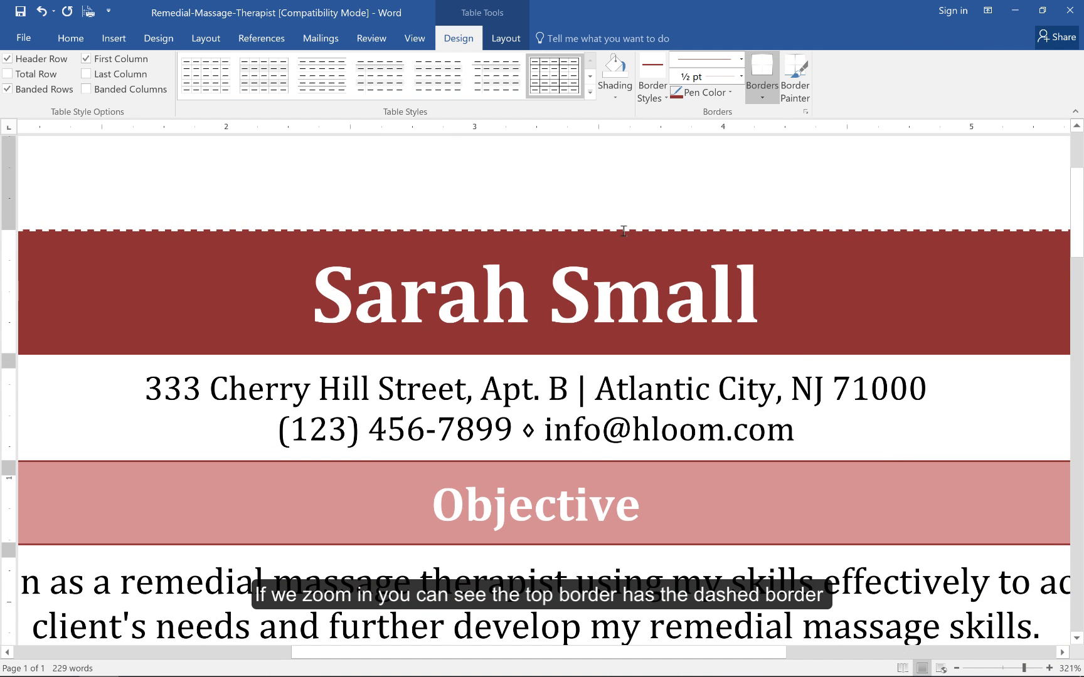
pyautogui.scroll(3, 781, 426)
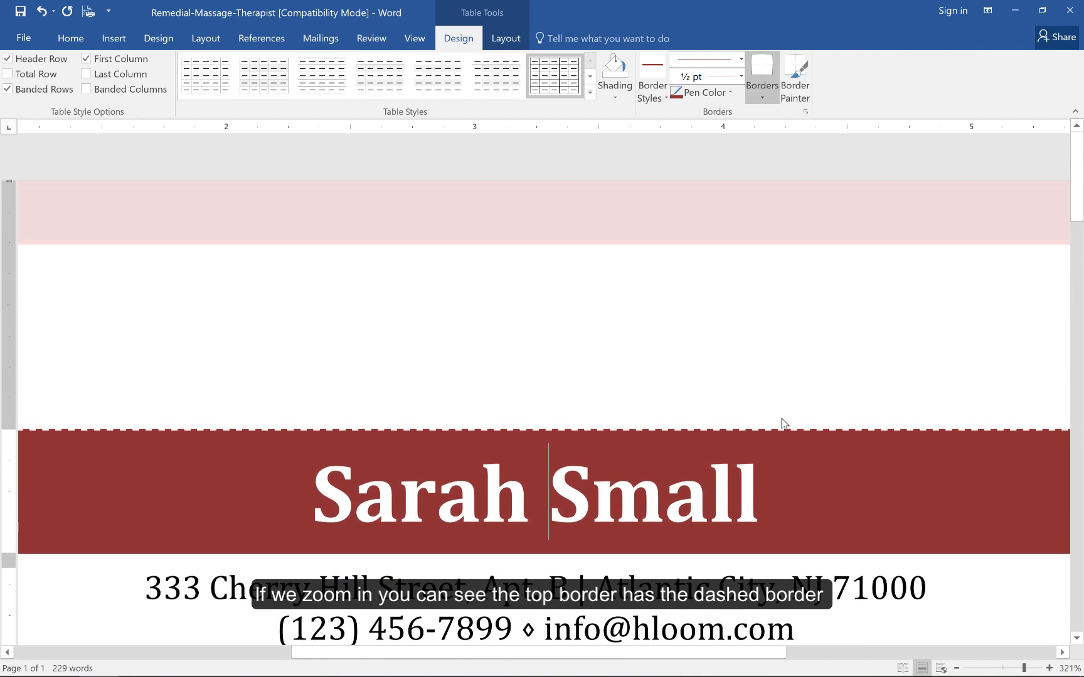
# Inspect the table's dashed right border and the solid borders between its rows up close, then return to the full-width page view
pyautogui.hscroll(5, 804, 457)
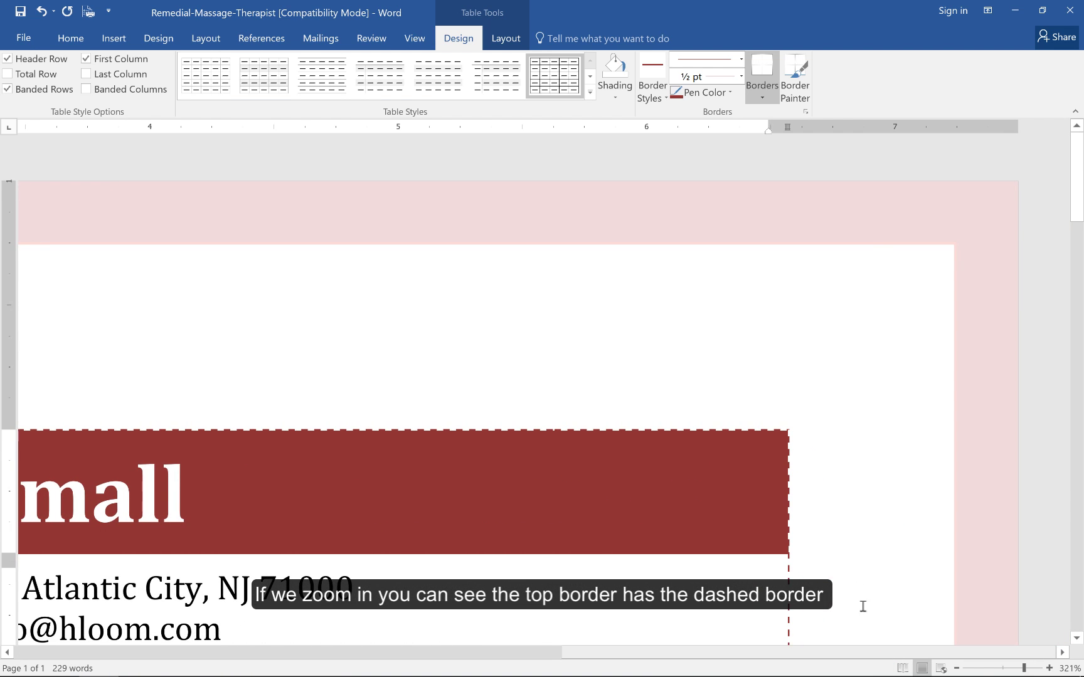
pyautogui.scroll(-5, 850, 557)
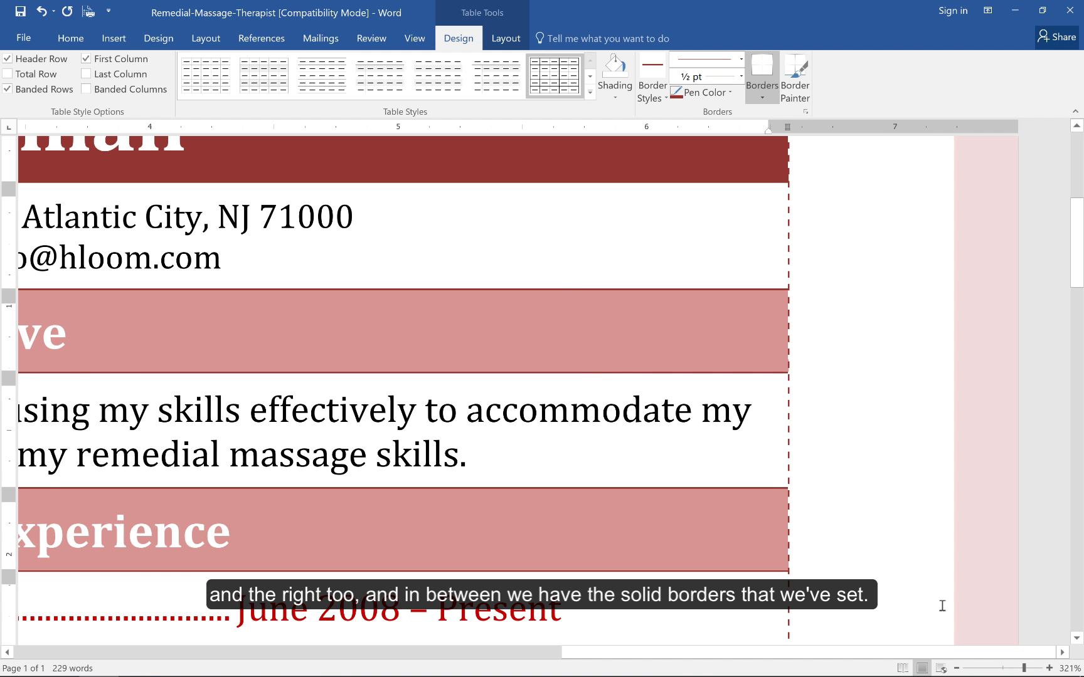
pyautogui.click(956, 669)
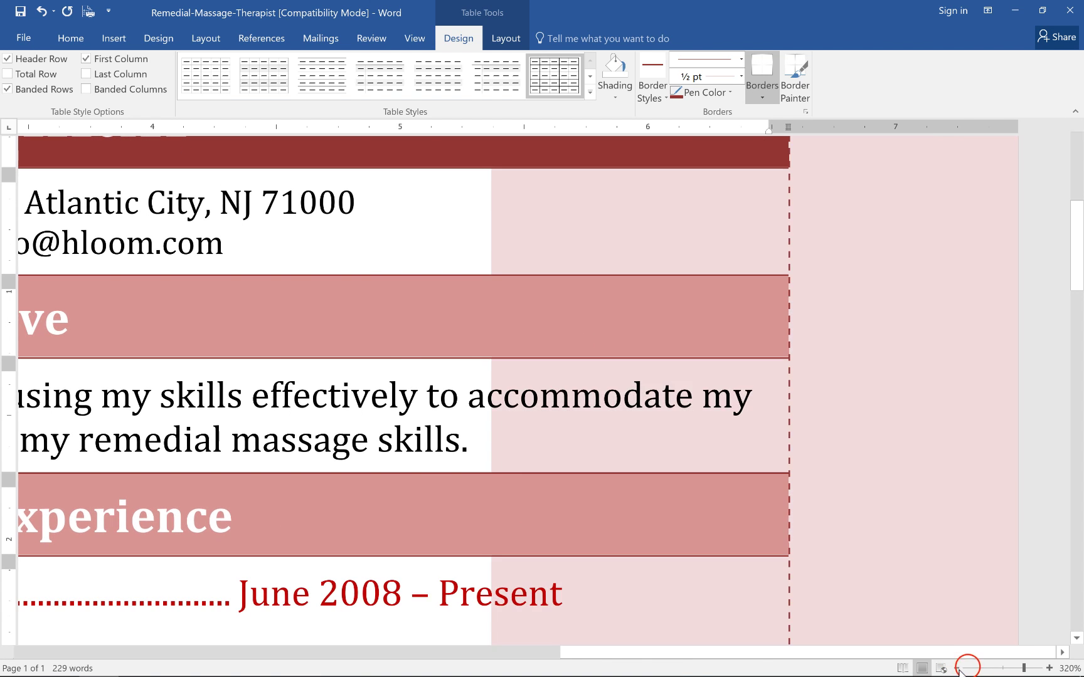
pyautogui.click(969, 668)
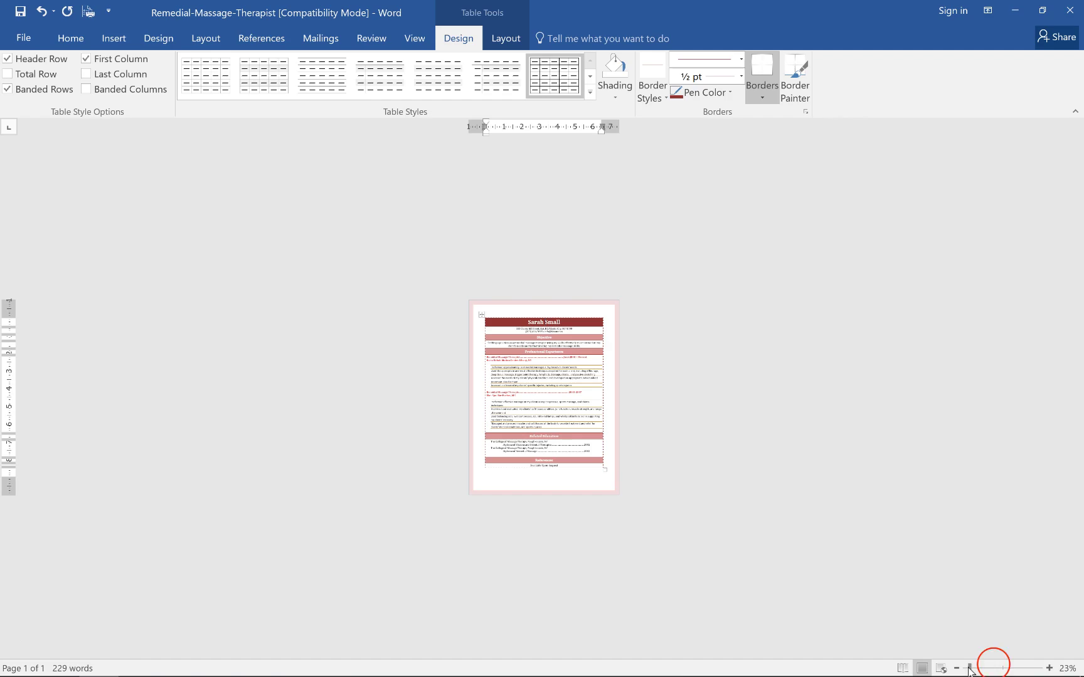
pyautogui.click(994, 669)
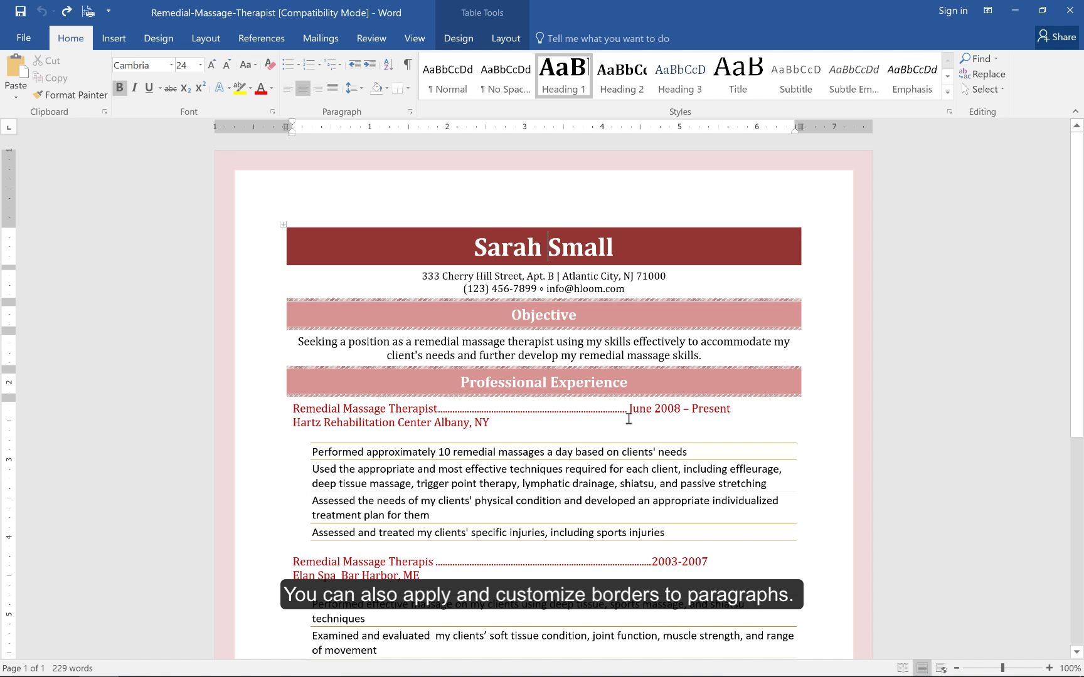
# Select the first duty paragraph under the June 2008 – Present job and view its Borders and Shading settings without changing them
pyautogui.moveTo(316, 449); pyautogui.dragTo(698, 458)
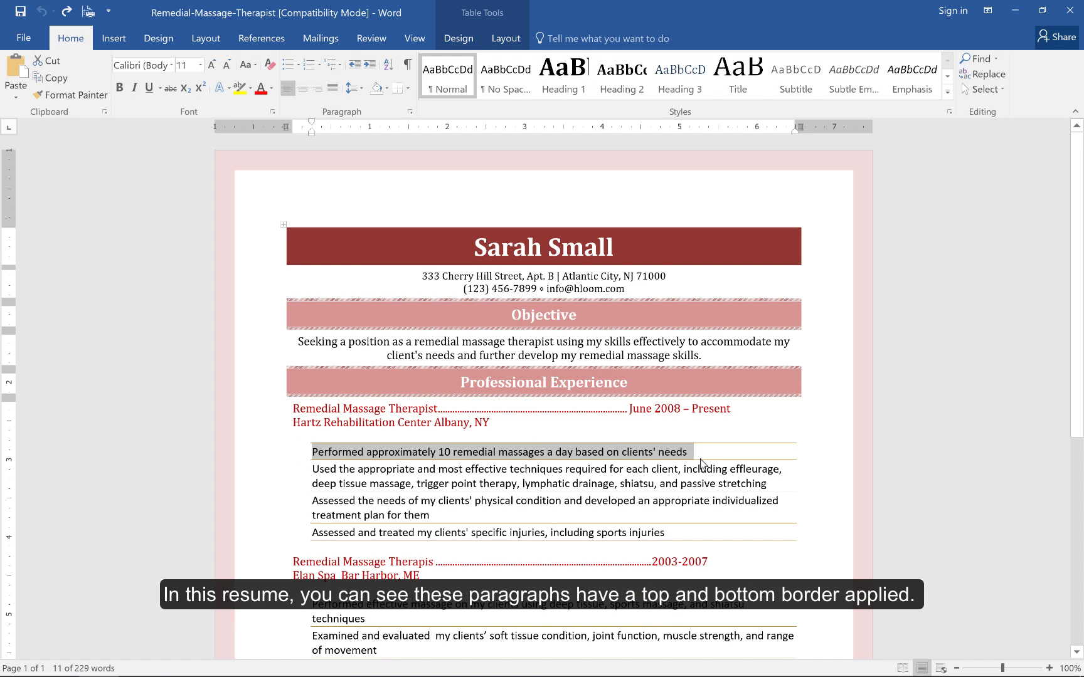
pyautogui.moveTo(309, 452); pyautogui.dragTo(696, 445)
pyautogui.click(462, 45)
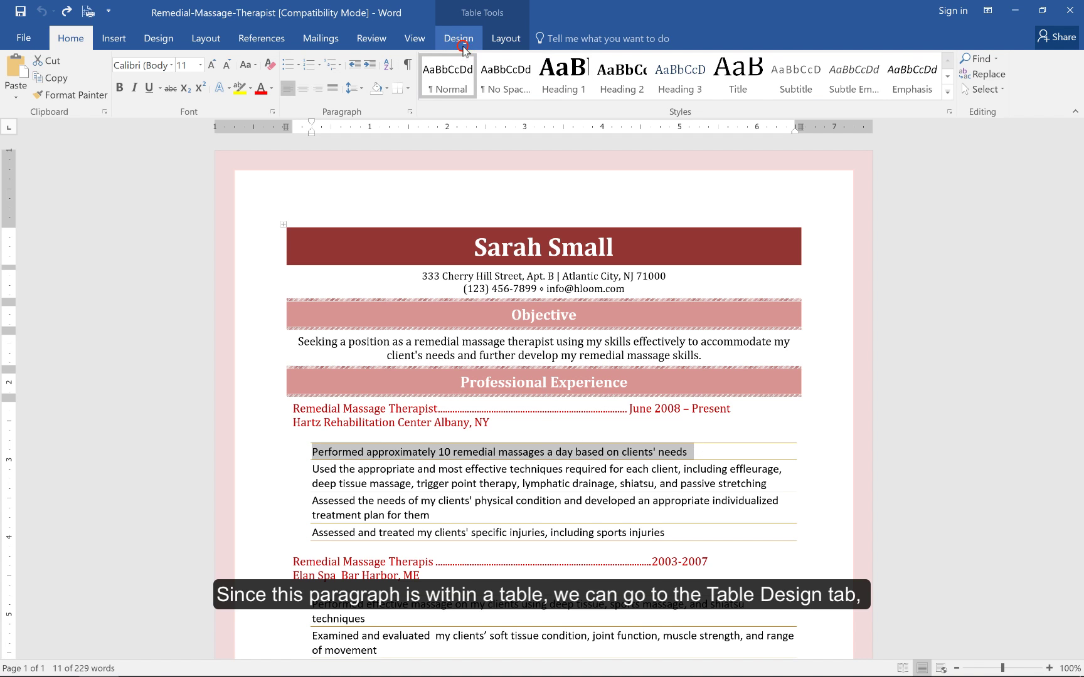
pyautogui.click(758, 92)
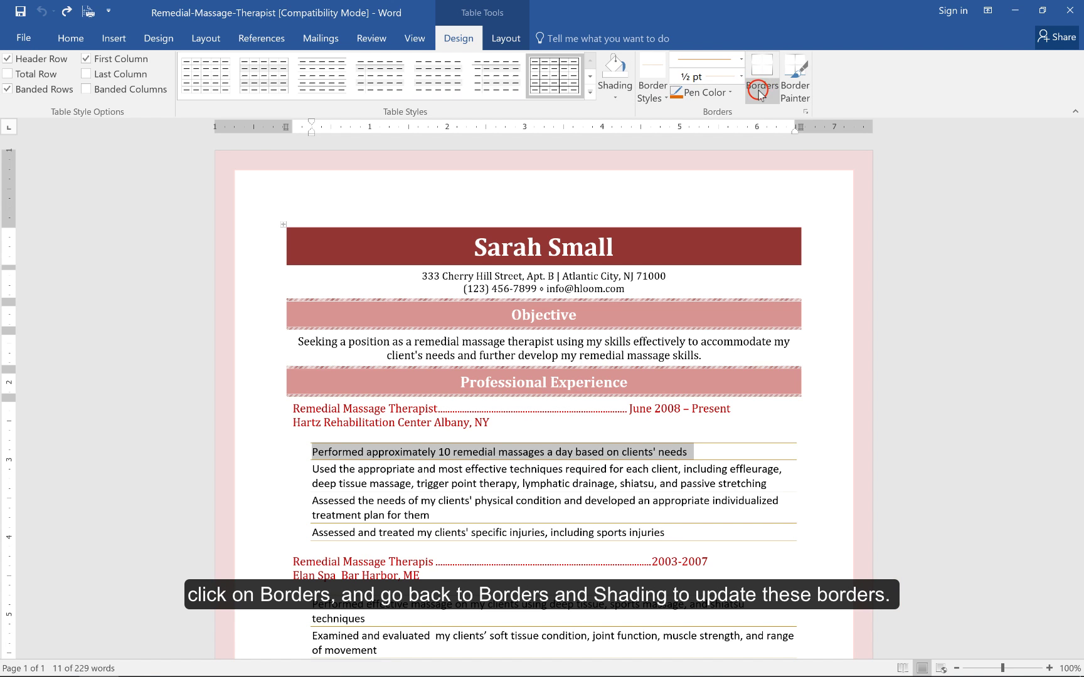
pyautogui.click(794, 379)
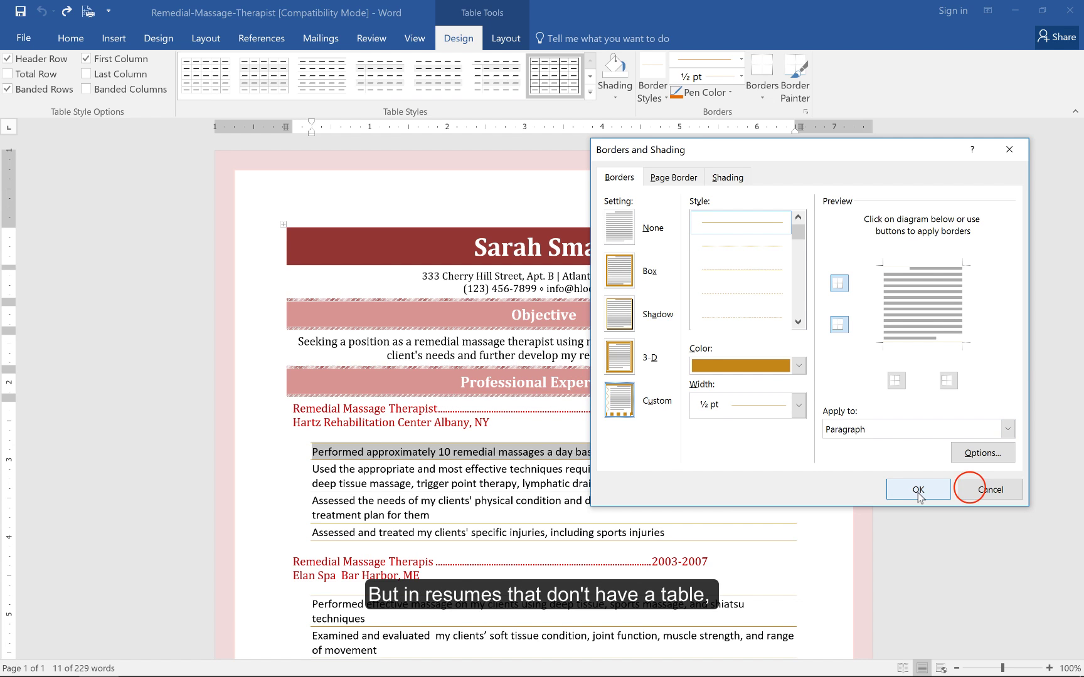
pyautogui.click(970, 488)
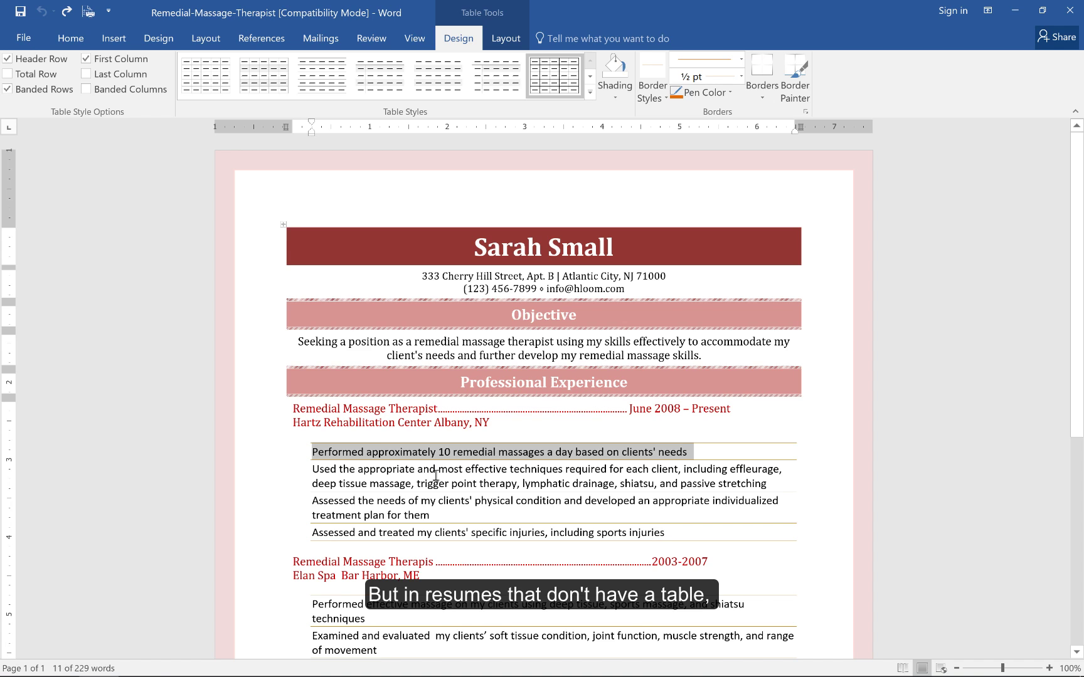
# Open the Borders and Shading settings for the selected paragraph and set the border color to blue
pyautogui.click(70, 39)
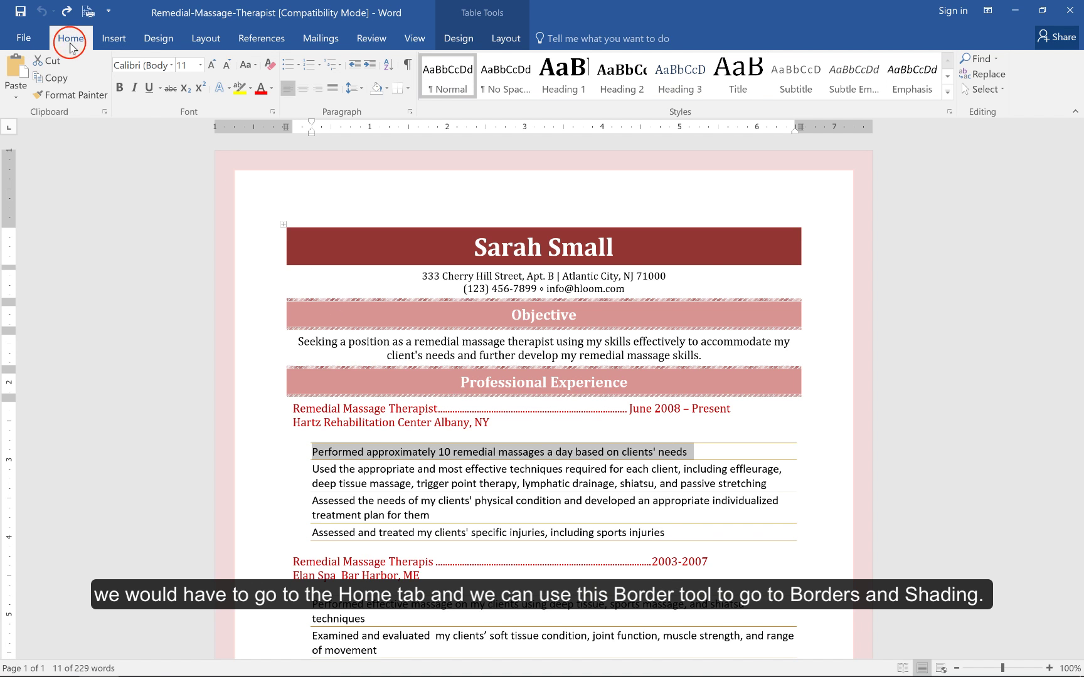
pyautogui.click(407, 90)
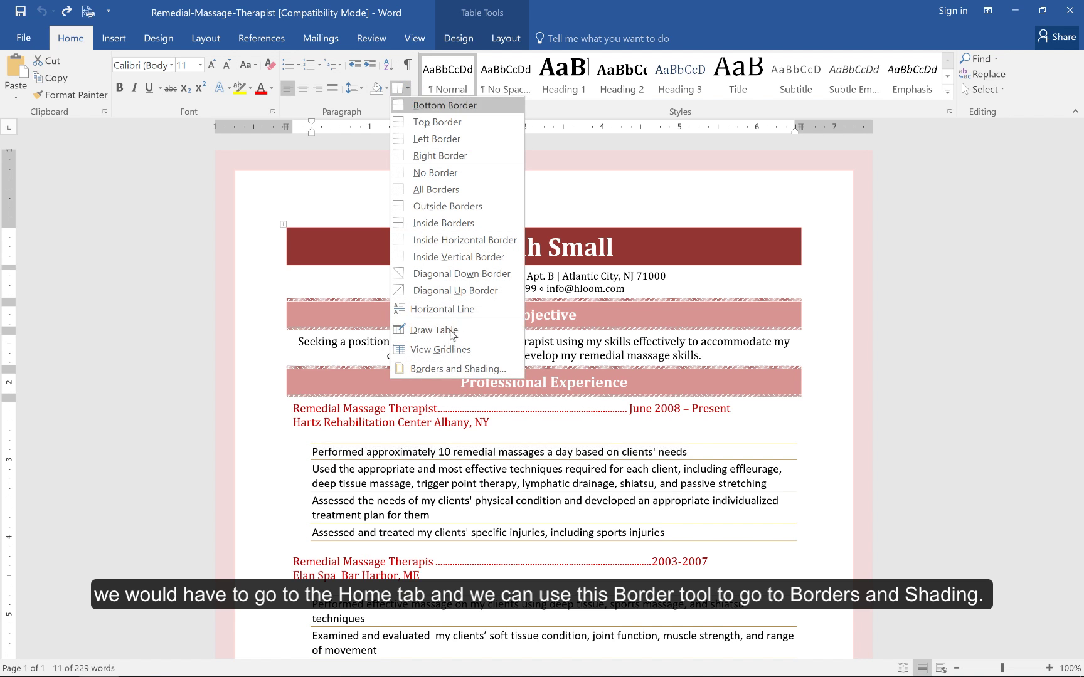
pyautogui.click(450, 370)
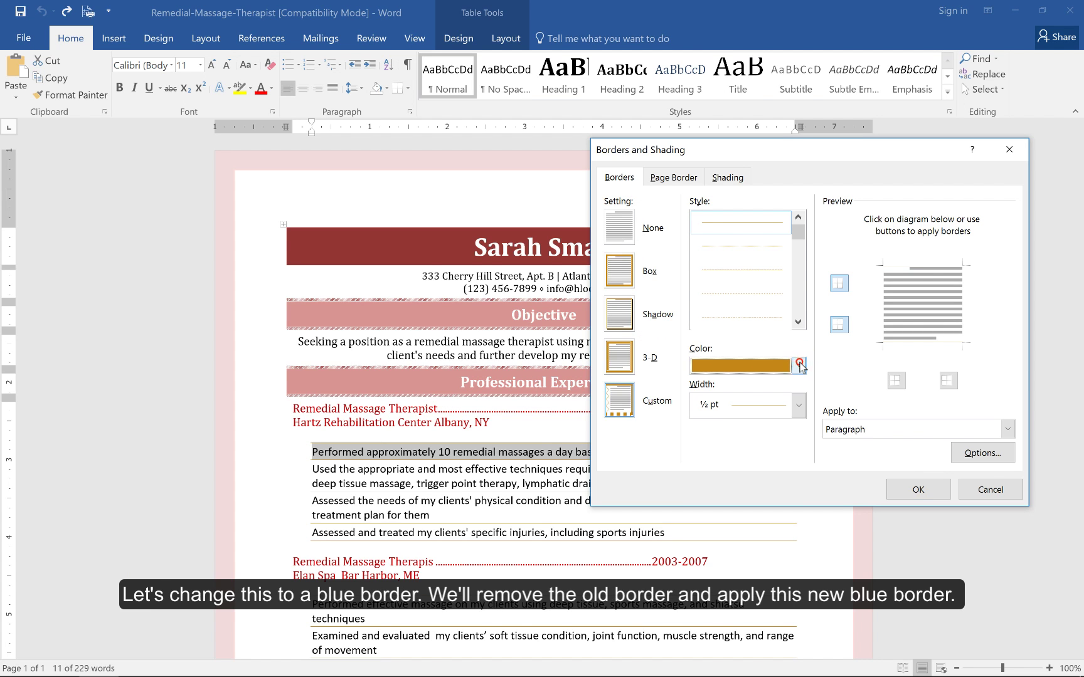
pyautogui.click(798, 365)
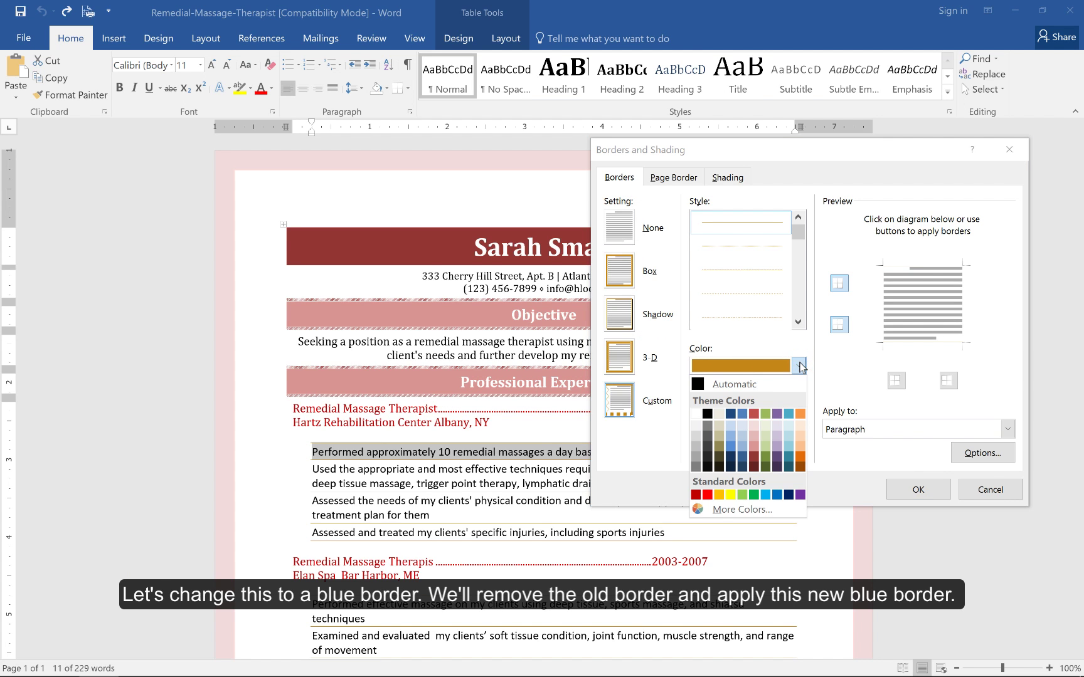
pyautogui.click(730, 446)
# Replace the paragraph's bottom and top borders with the blue ½ pt line, applied to Paragraph
pyautogui.click(839, 325)
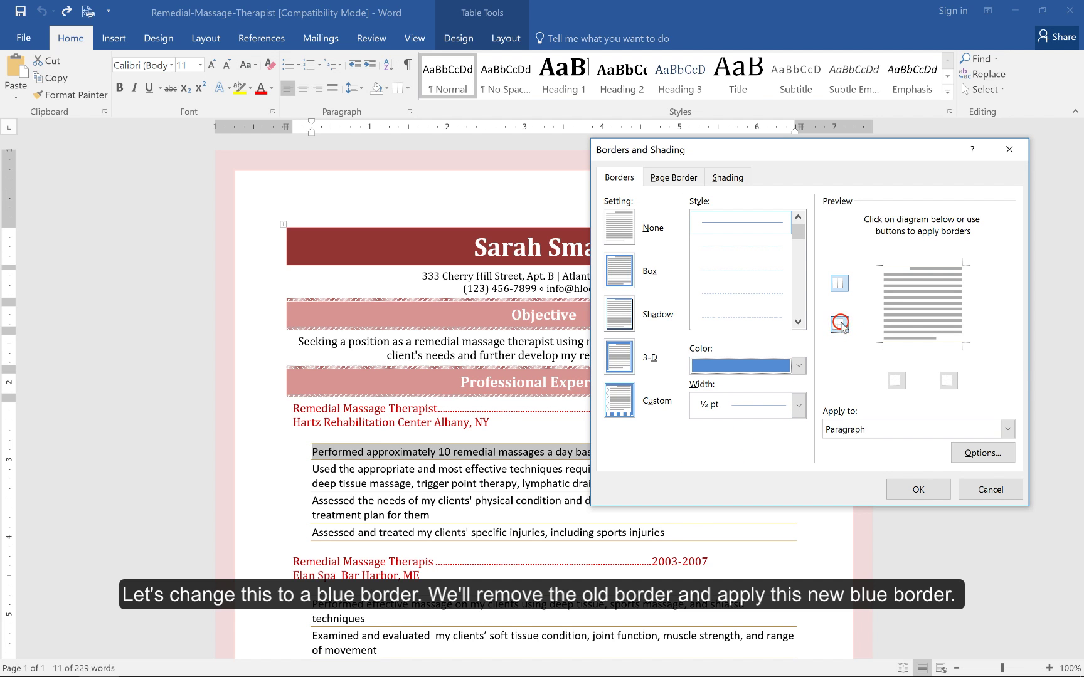
pyautogui.click(840, 324)
pyautogui.click(839, 284)
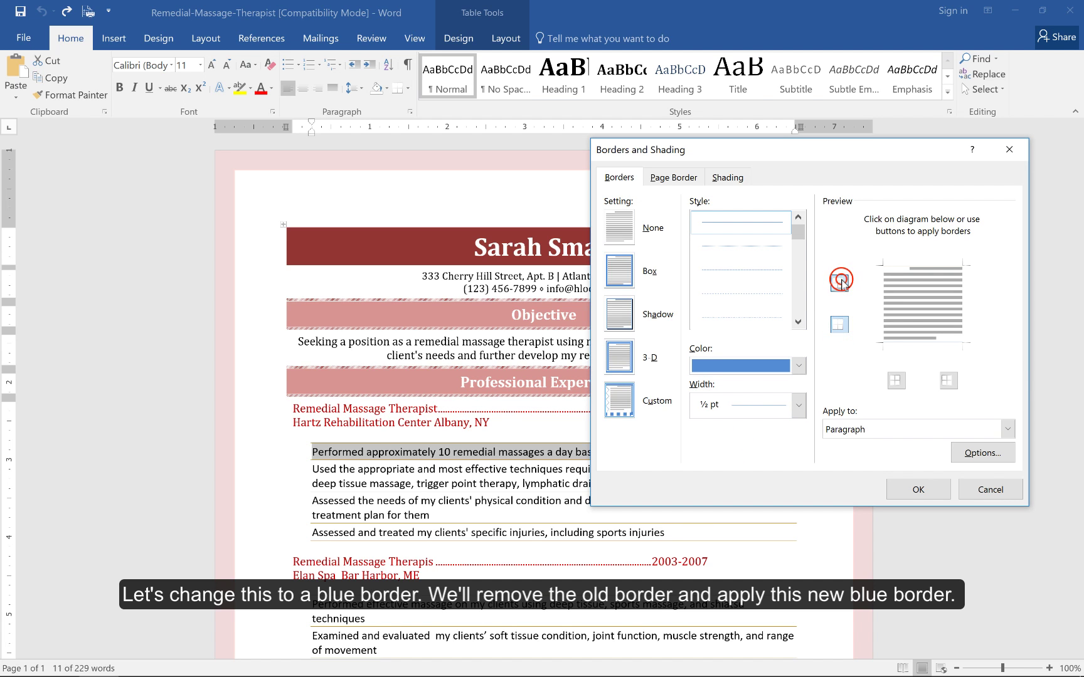
pyautogui.click(839, 284)
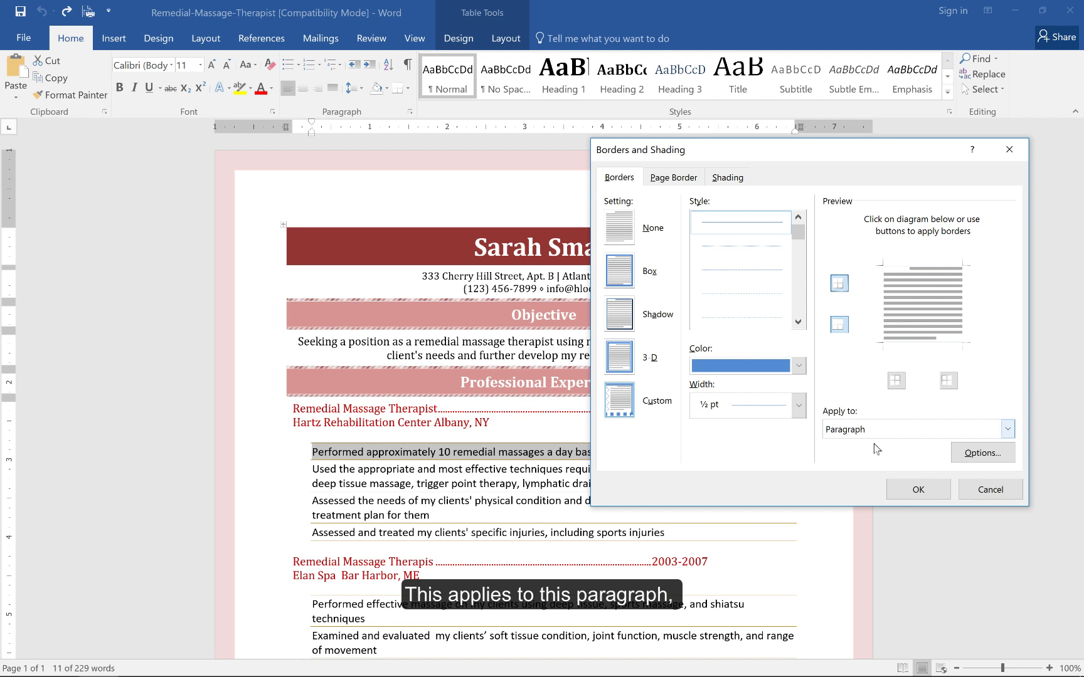
pyautogui.click(844, 430)
pyautogui.click(844, 430)
pyautogui.click(843, 432)
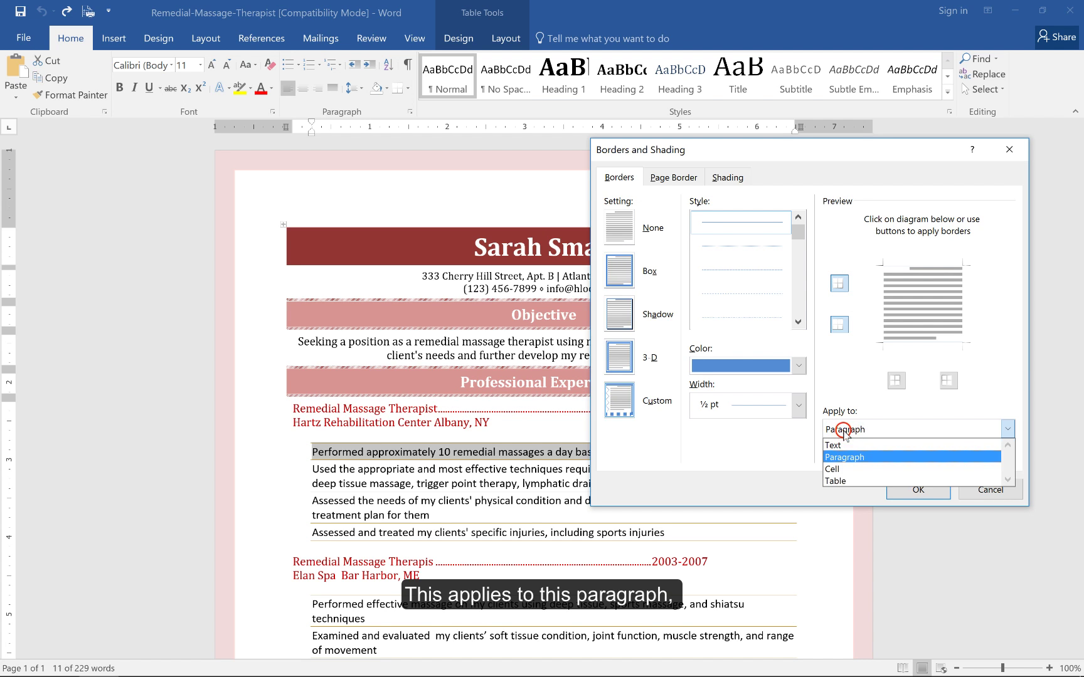
pyautogui.click(843, 433)
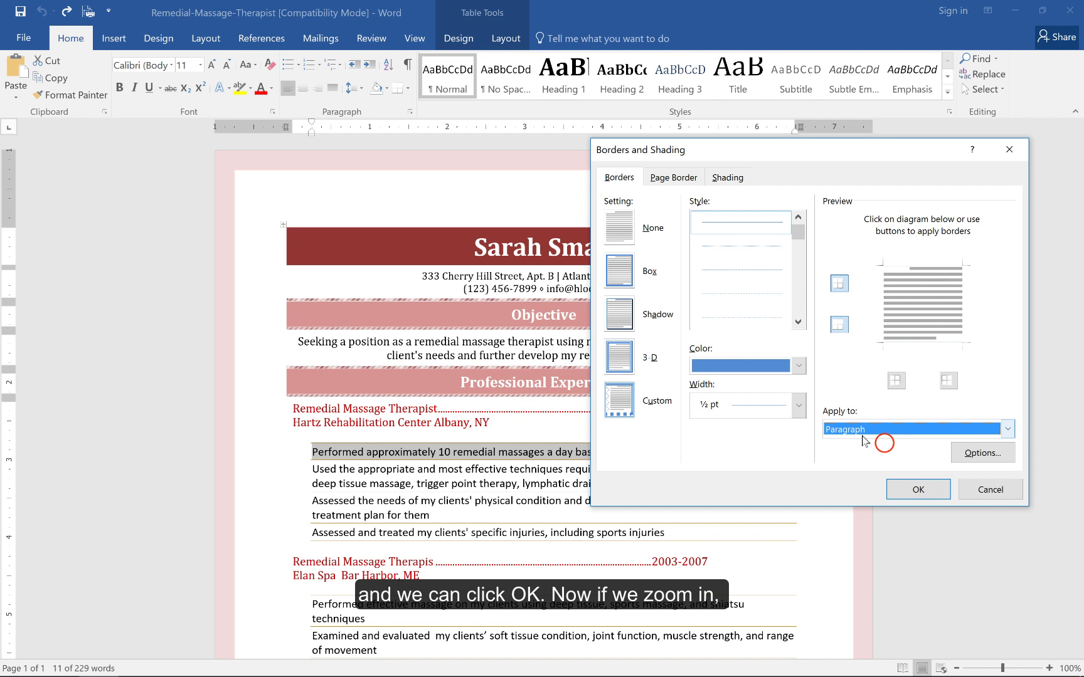
pyautogui.click(917, 490)
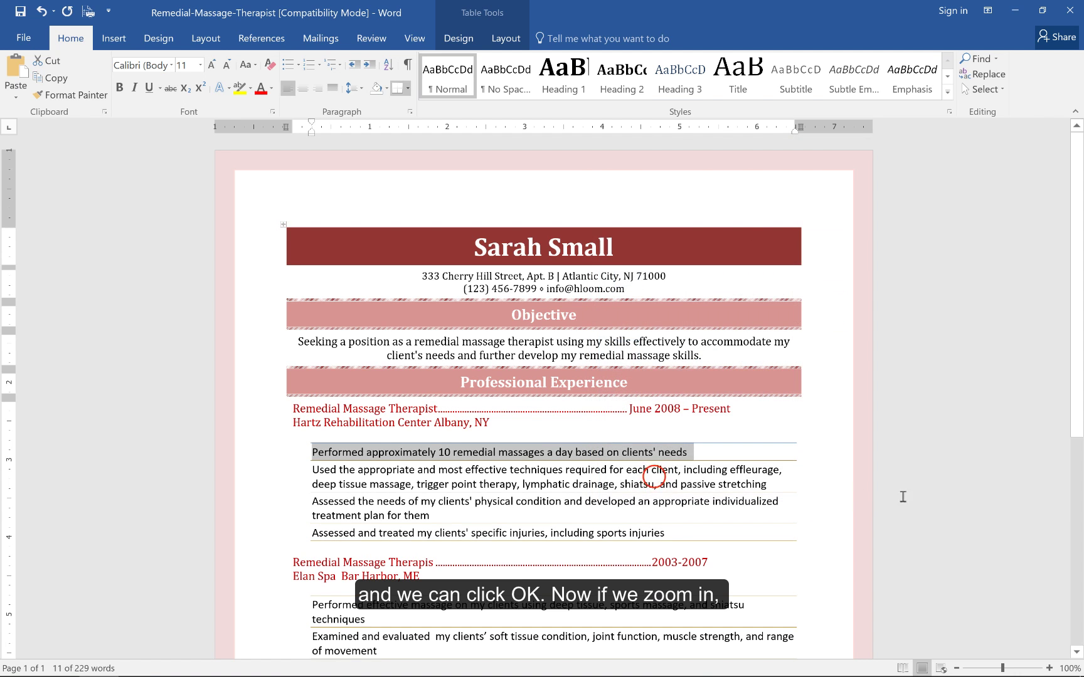
# Inspect the first duty paragraph's top and bottom borders up close
pyautogui.click(654, 482)
pyautogui.moveTo(1002, 668); pyautogui.dragTo(1009, 668)
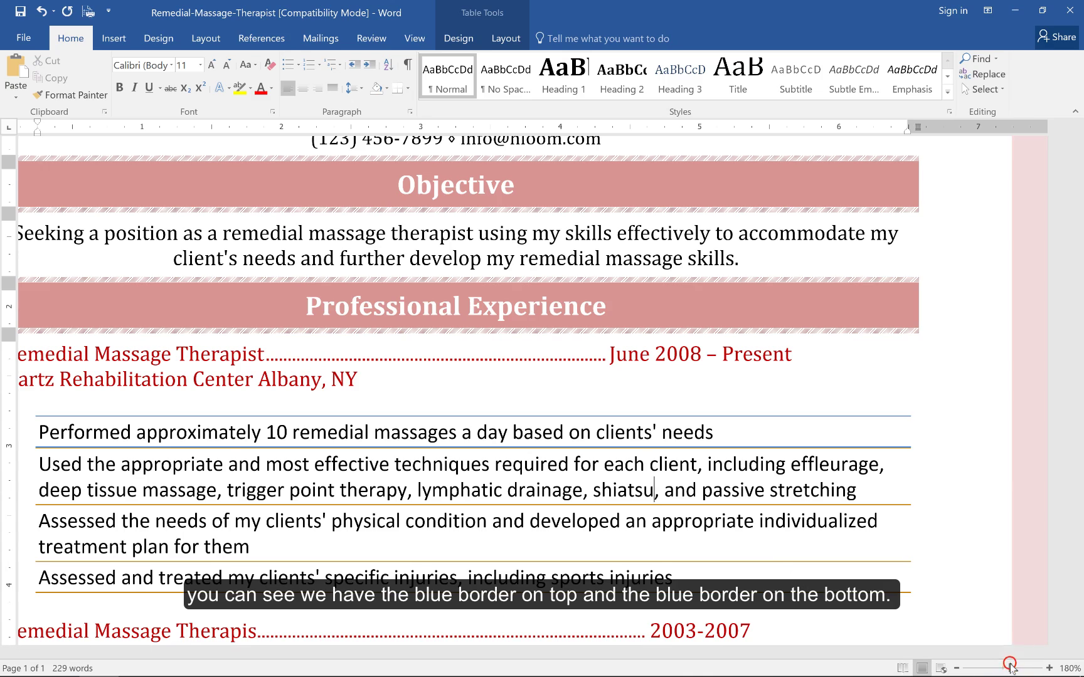
pyautogui.moveTo(1010, 668); pyautogui.dragTo(1025, 669)
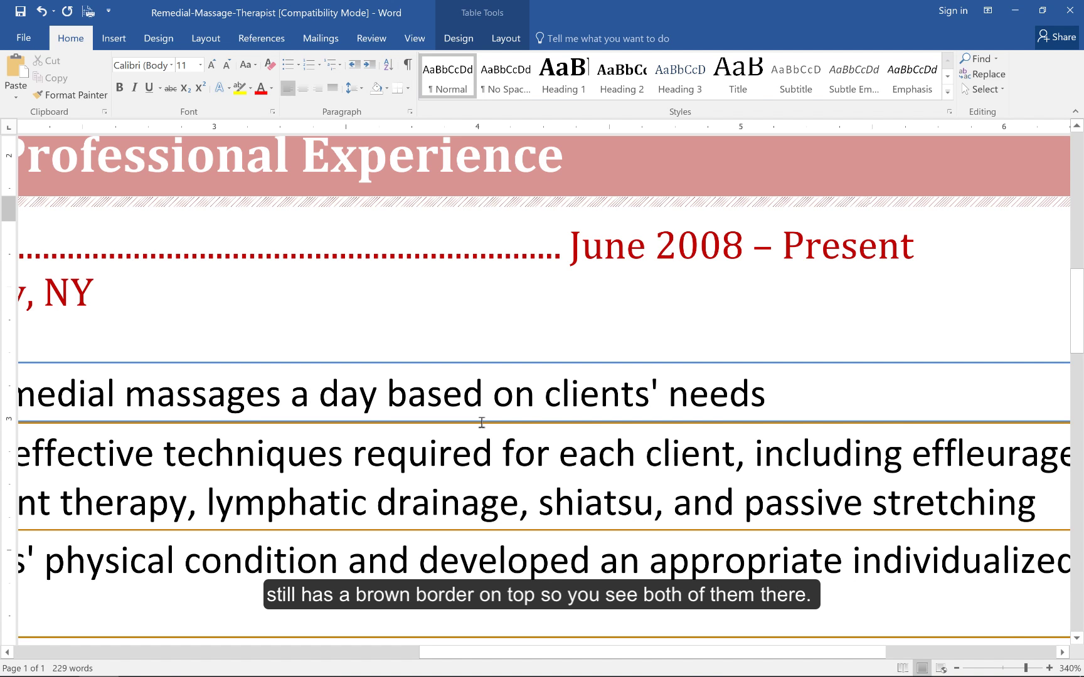
pyautogui.click(1004, 668)
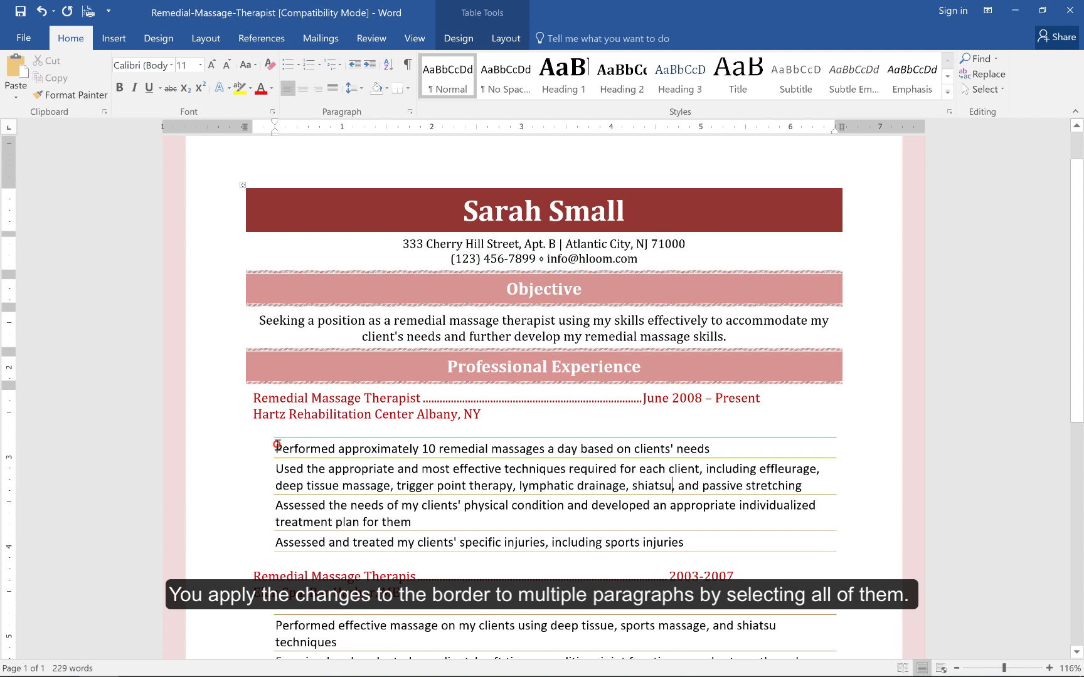
# Select all four duty paragraphs of the June 2008 – Present job and set their border color to blue in Borders and Shading
pyautogui.moveTo(276, 448); pyautogui.dragTo(689, 539)
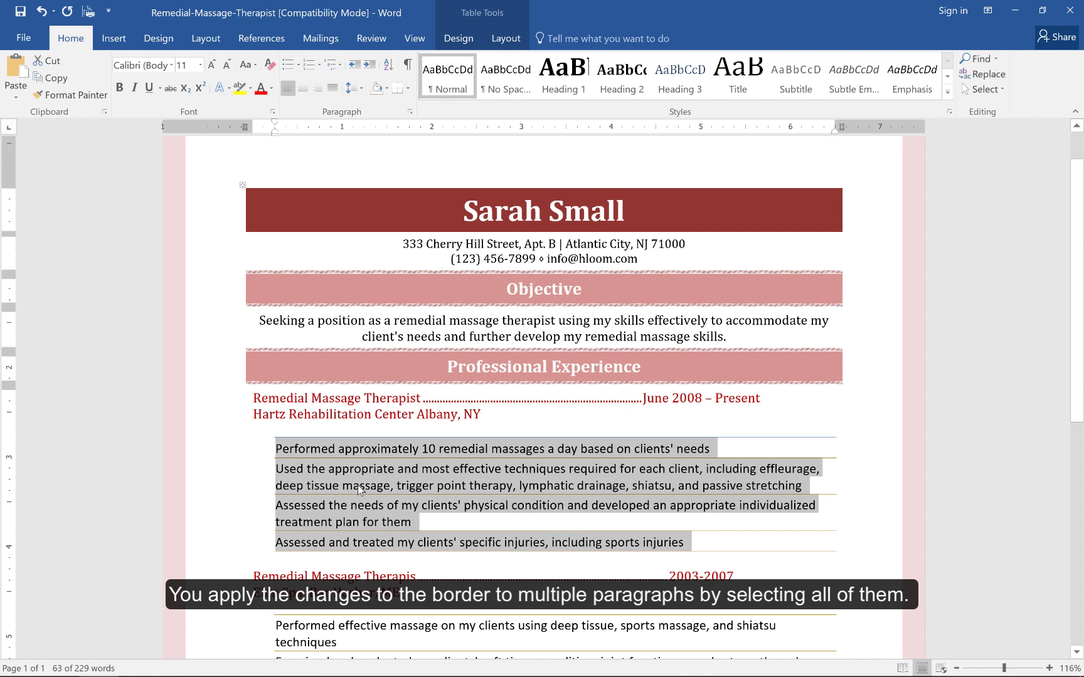
pyautogui.click(404, 87)
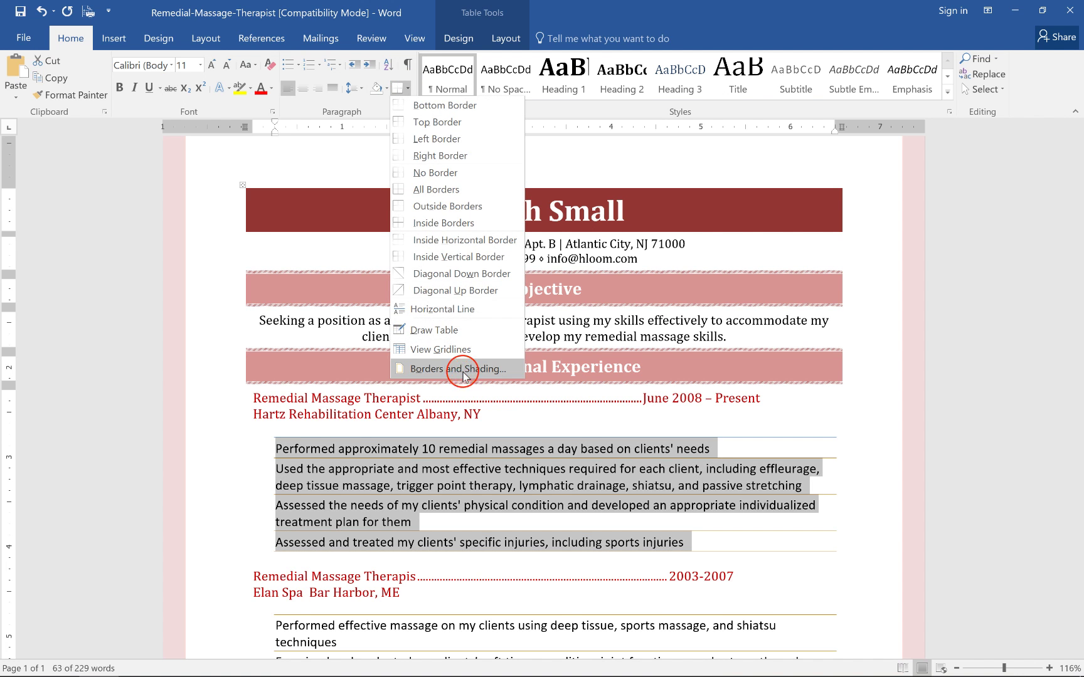
pyautogui.click(463, 370)
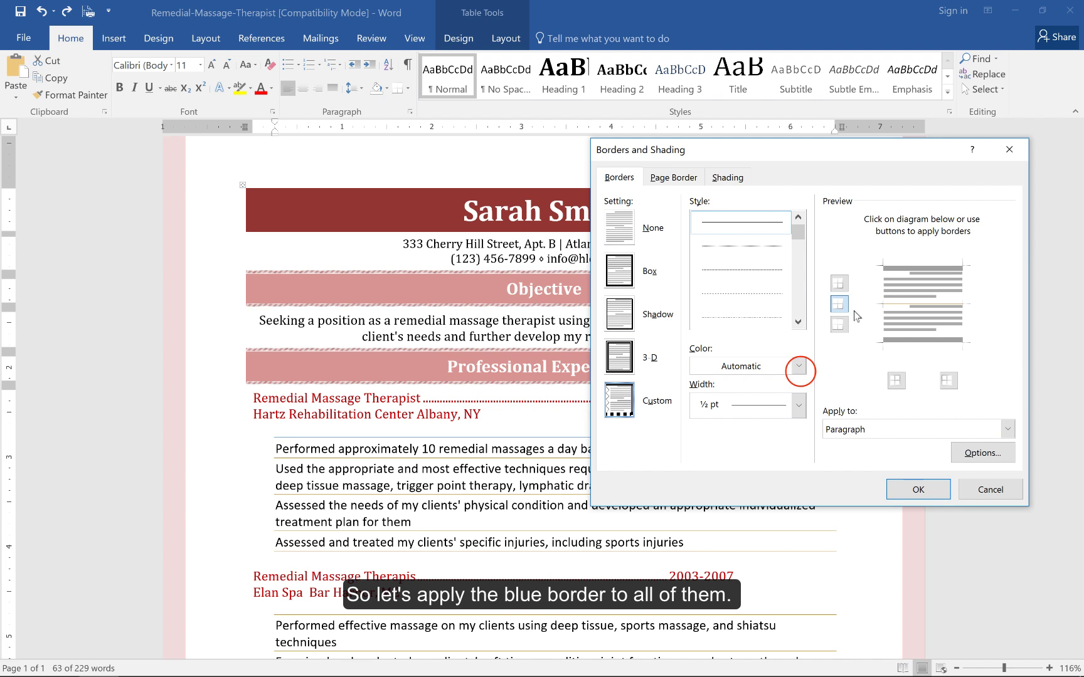
pyautogui.click(798, 365)
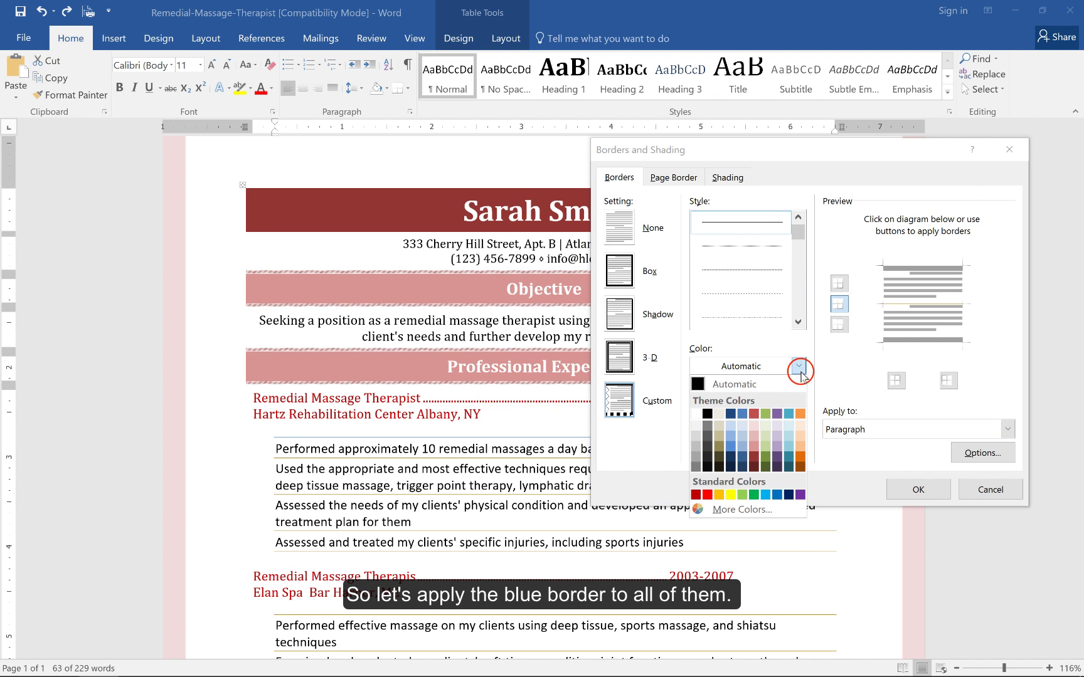
pyautogui.click(733, 449)
# Reapply the border between the paragraphs and add top and bottom borders with the blue ½ pt line
pyautogui.click(840, 305)
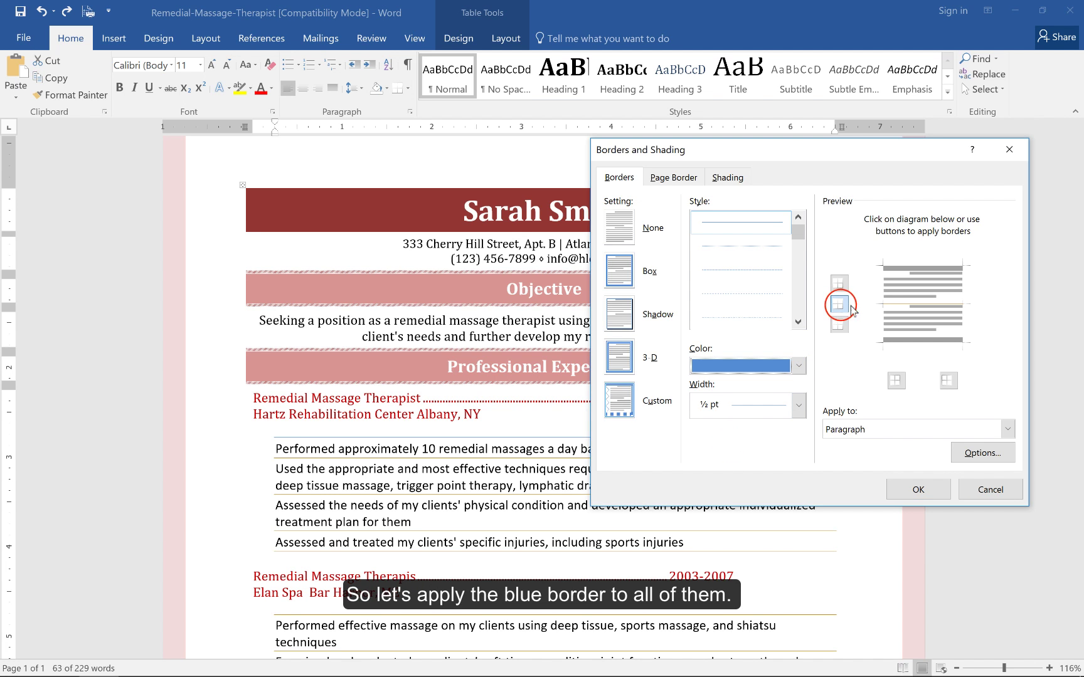
pyautogui.click(839, 304)
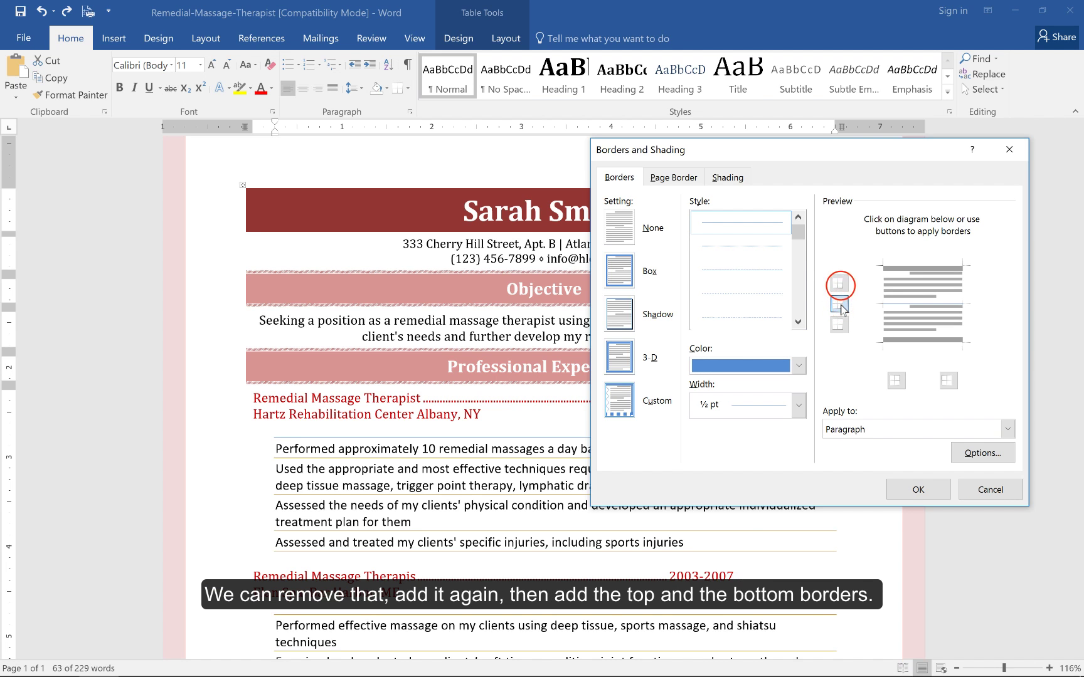
pyautogui.click(839, 283)
pyautogui.click(842, 326)
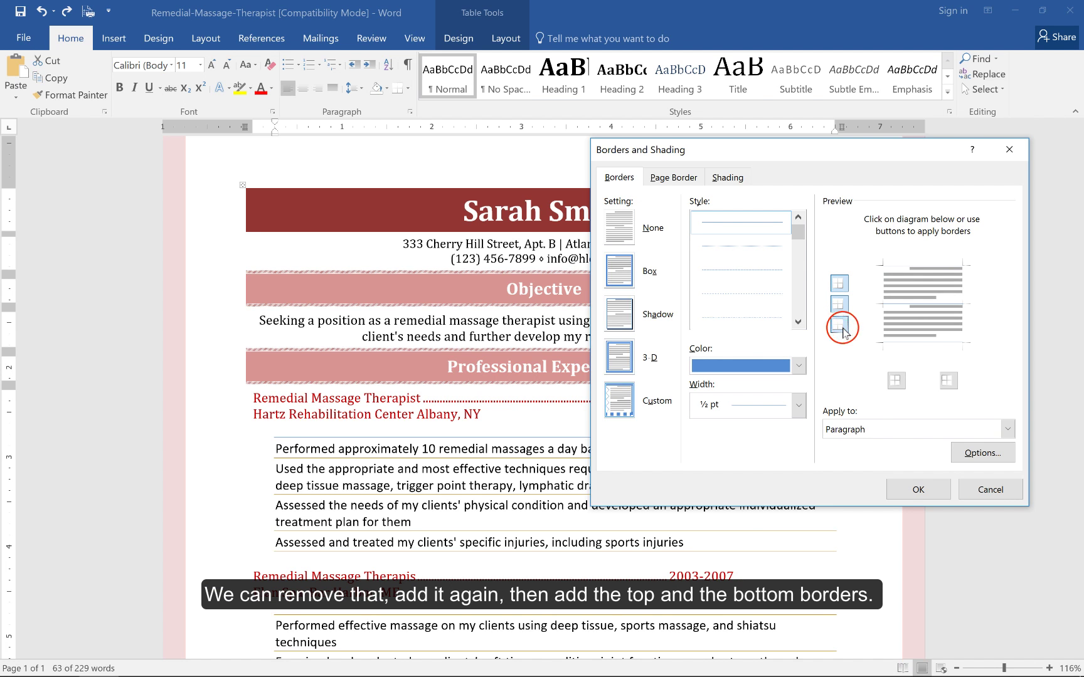
pyautogui.click(917, 486)
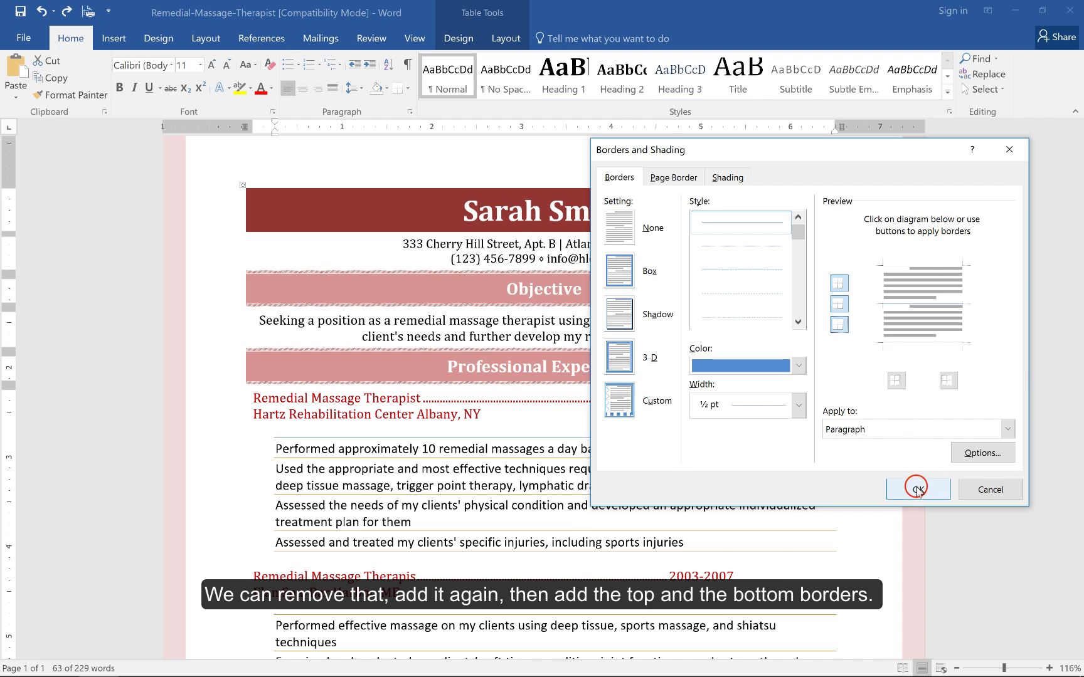
# Deselect the paragraphs and review the borders of both jobs' duty paragraphs at 100% zoom
pyautogui.click(578, 522)
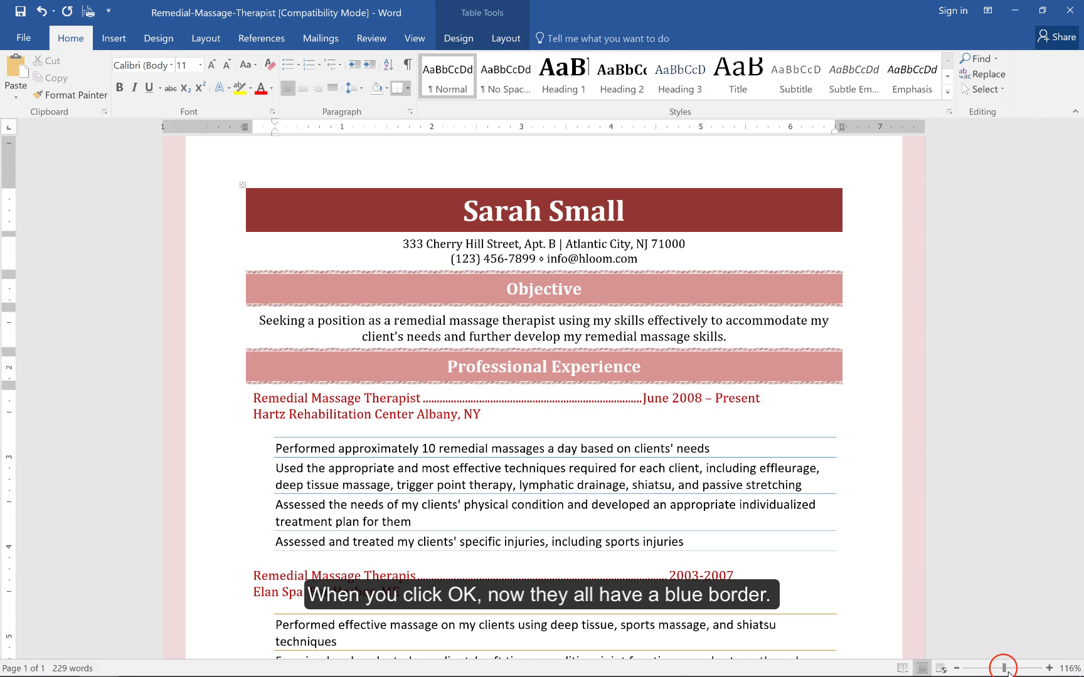
pyautogui.moveTo(1004, 668)
pyautogui.mouseDown()
pyautogui.moveTo(1016, 671)
pyautogui.moveTo(1002, 672)
pyautogui.mouseUp()
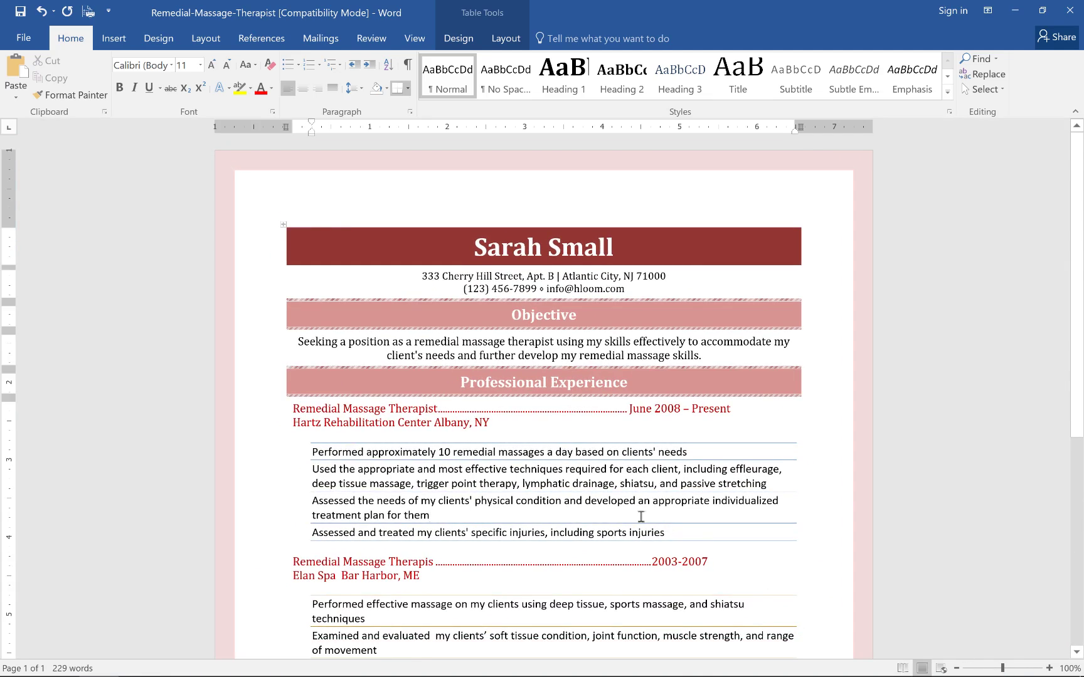
pyautogui.scroll(-3, 375, 489)
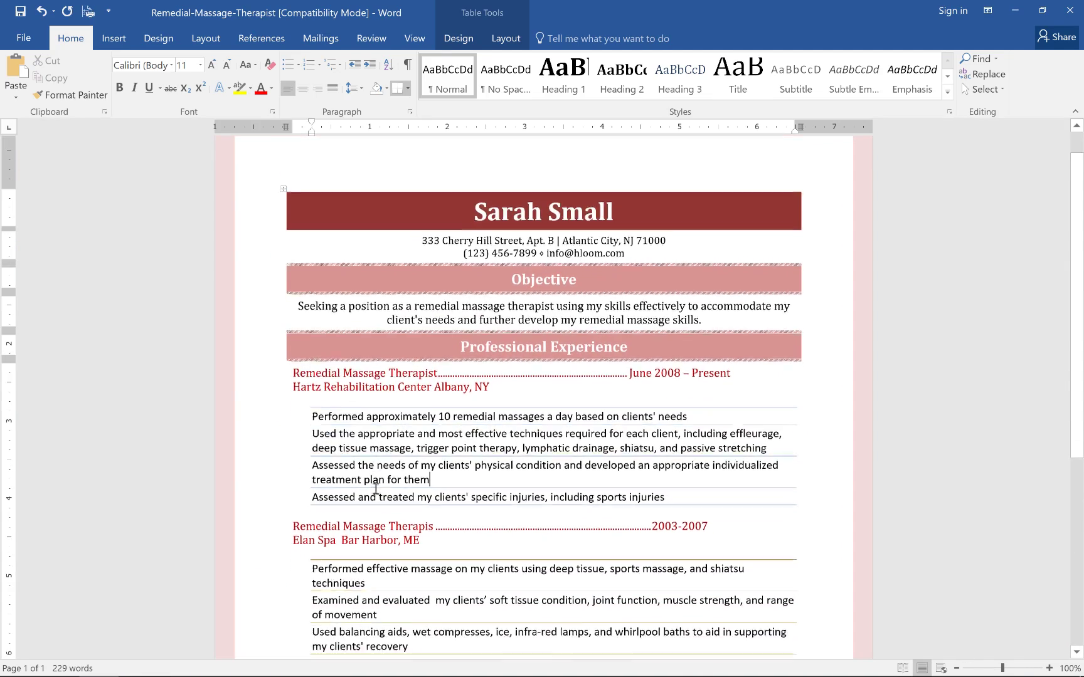
pyautogui.scroll(1, 376, 488)
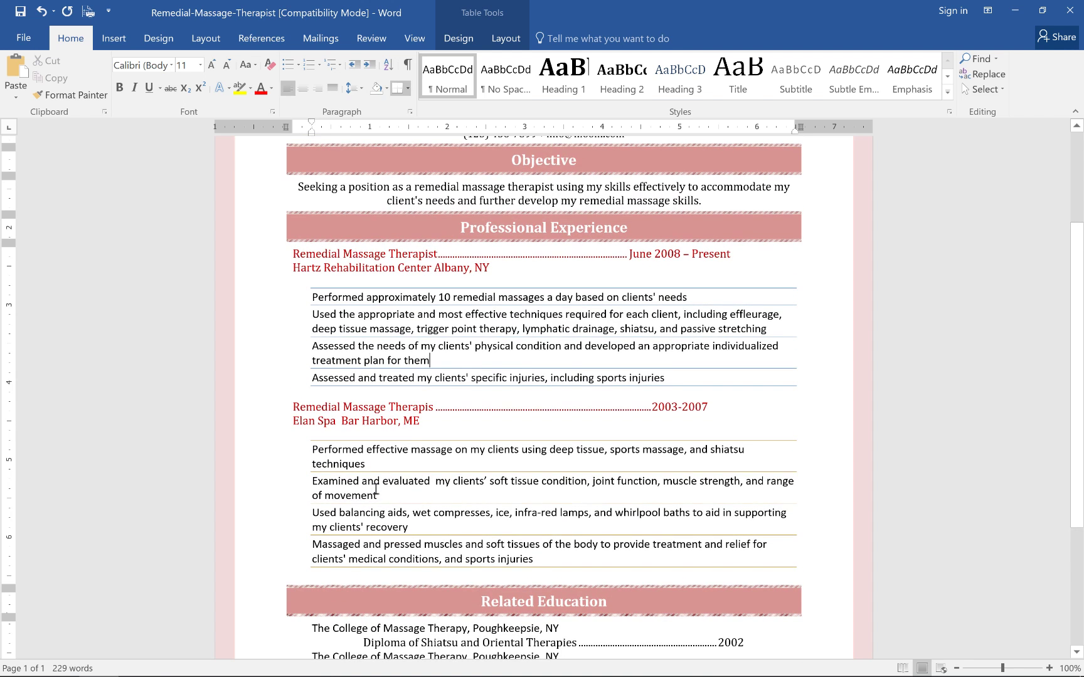
# Create a new style named "Paragraph with top and bottom borders" from the first duty paragraph of the June 2008 – Present job
pyautogui.click(705, 296)
pyautogui.moveTo(655, 296); pyautogui.dragTo(326, 301)
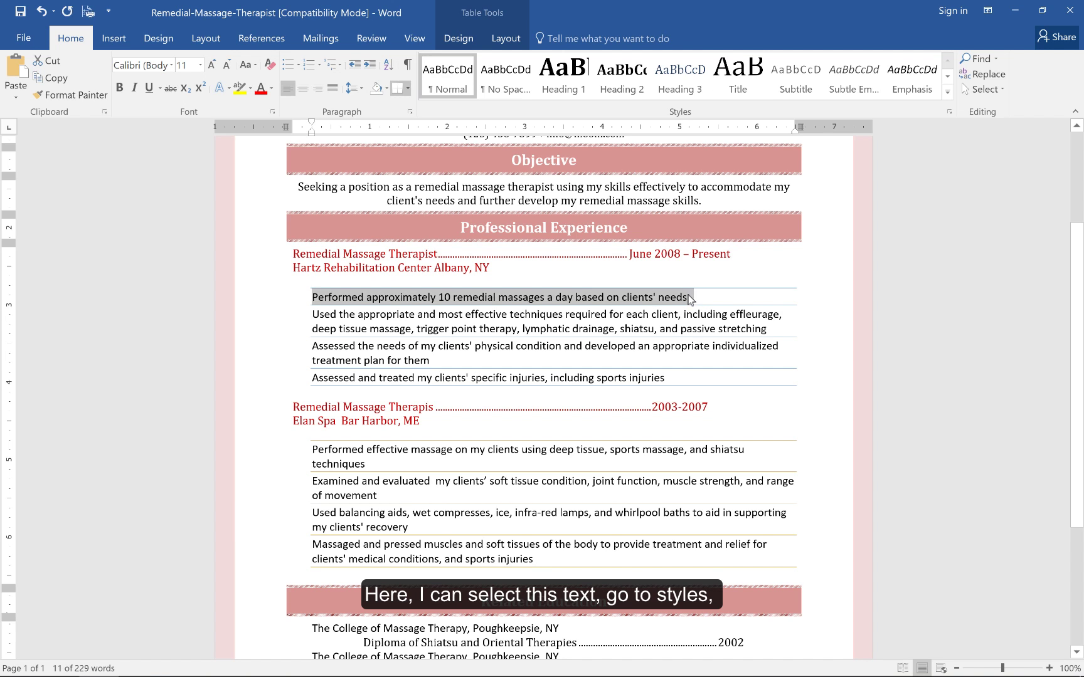
pyautogui.click(949, 111)
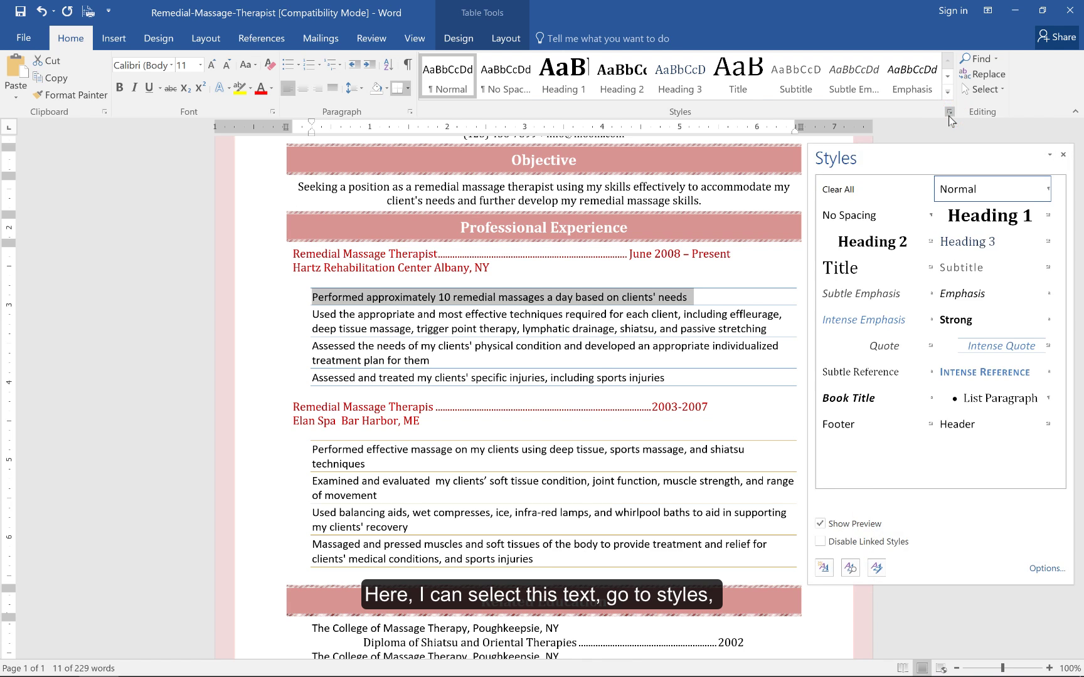
pyautogui.moveTo(965, 192)
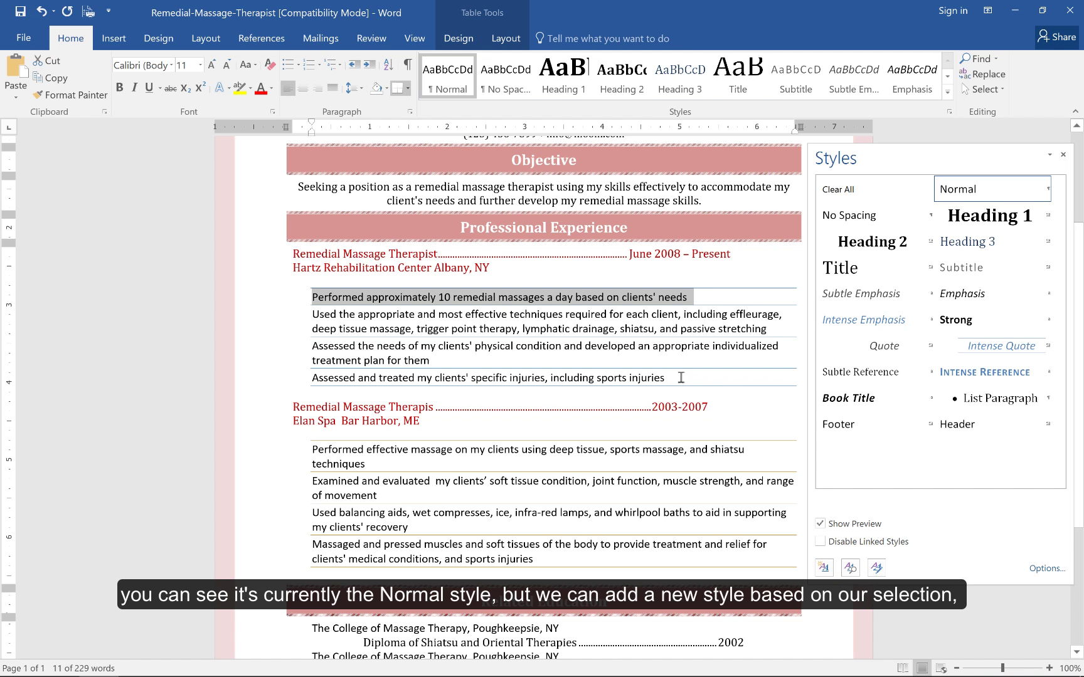
pyautogui.click(825, 569)
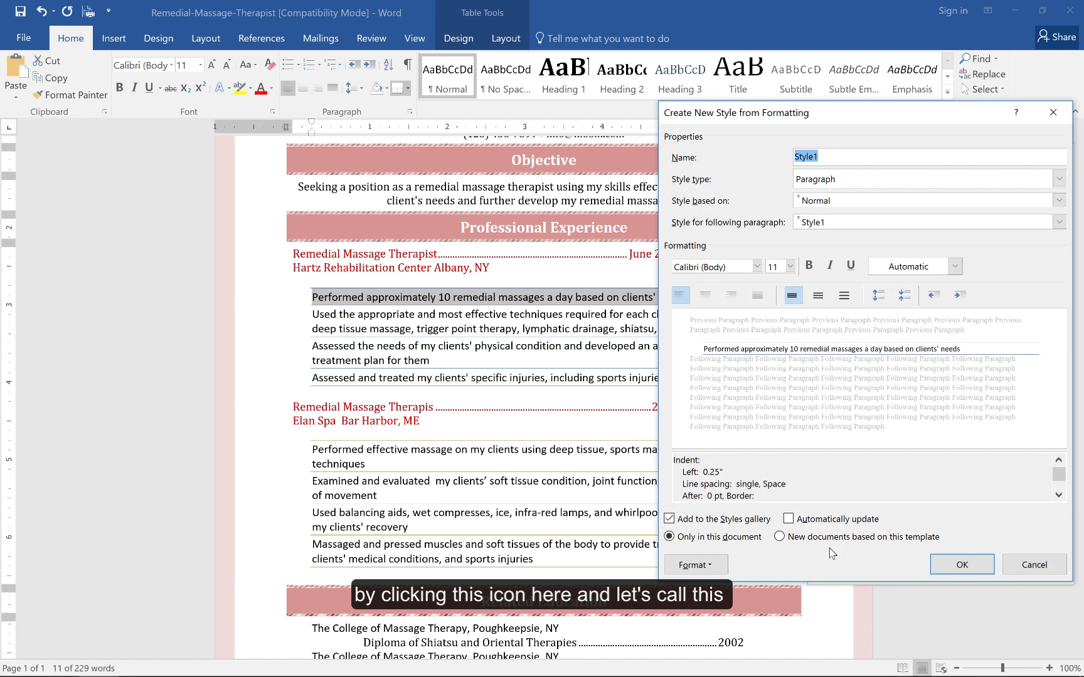
pyautogui.write('Paragraph with top and bottom borders')
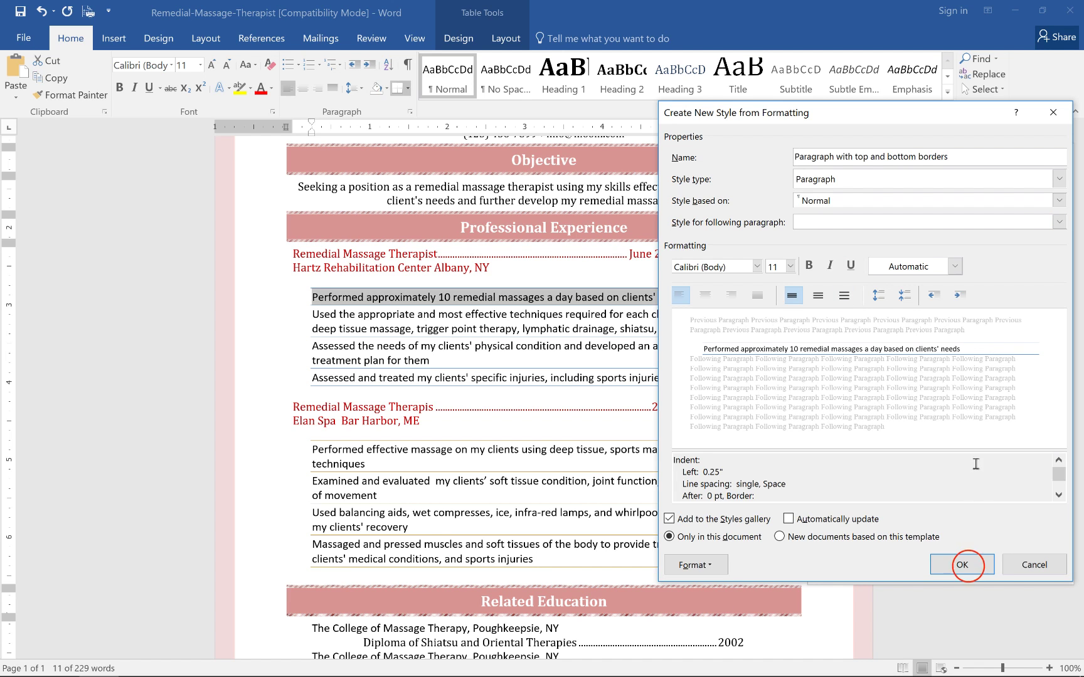
pyautogui.click(966, 566)
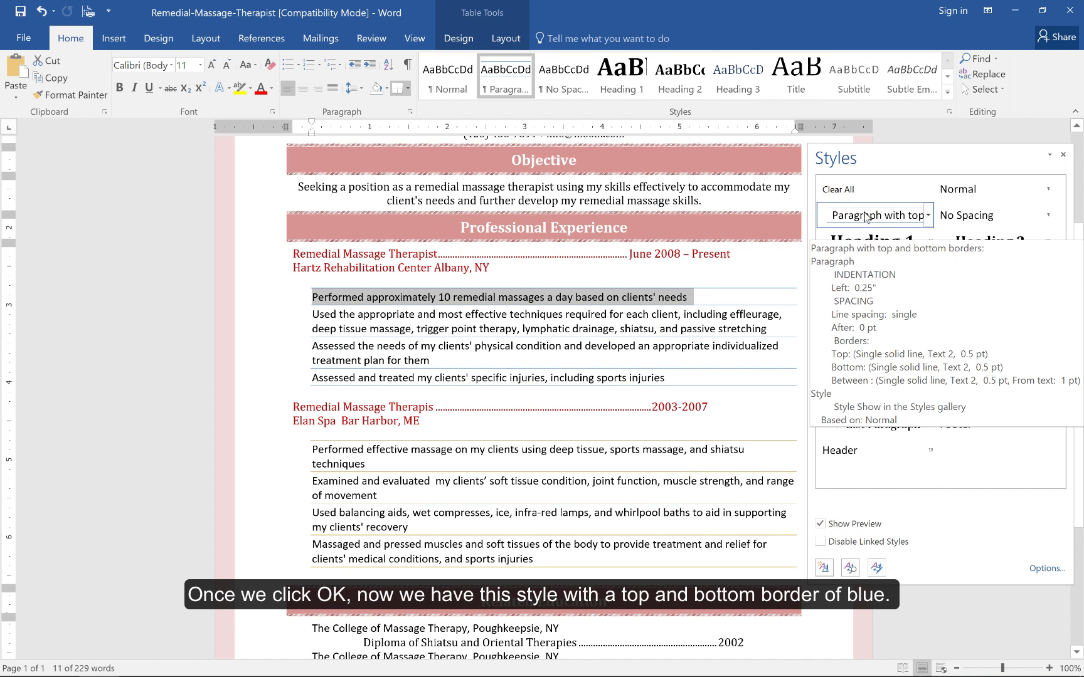
# Apply the "Paragraph with top and bottom borders" style to all four duty paragraphs of the 2003-2007 job and check their borders up close
pyautogui.click(368, 481)
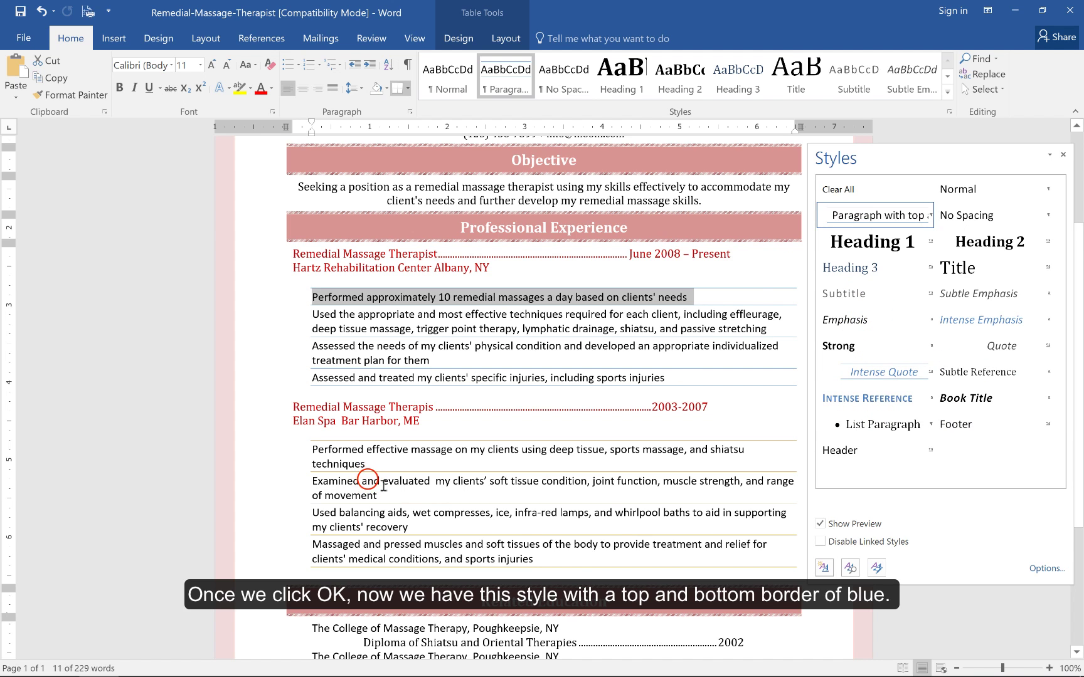
pyautogui.click(312, 451)
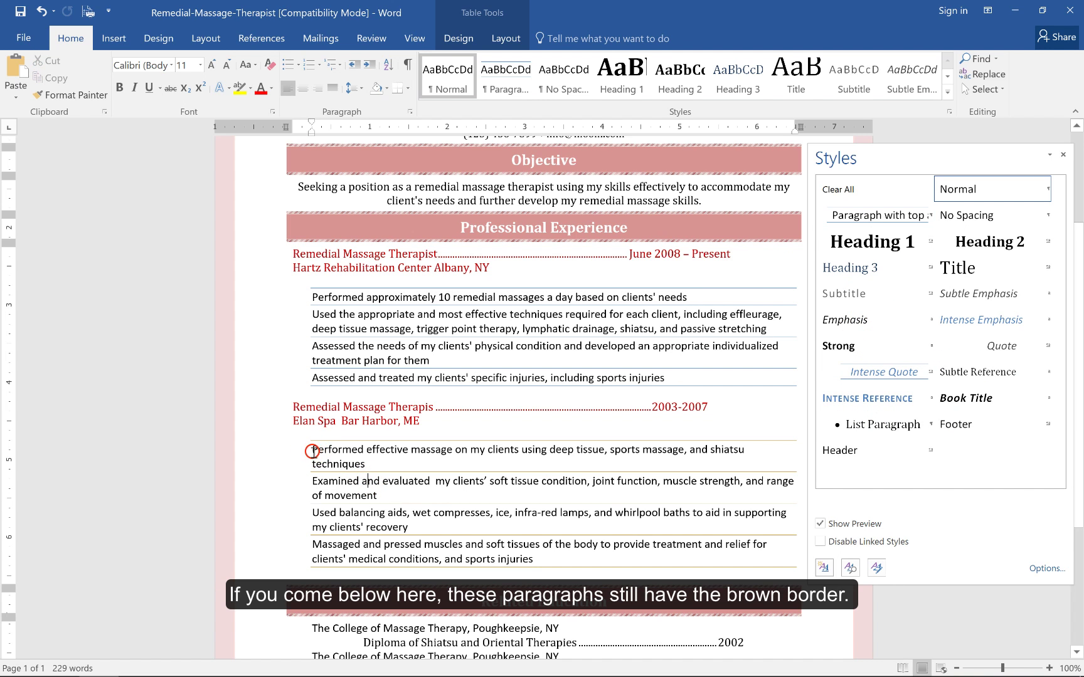
pyautogui.moveTo(312, 451); pyautogui.dragTo(525, 555)
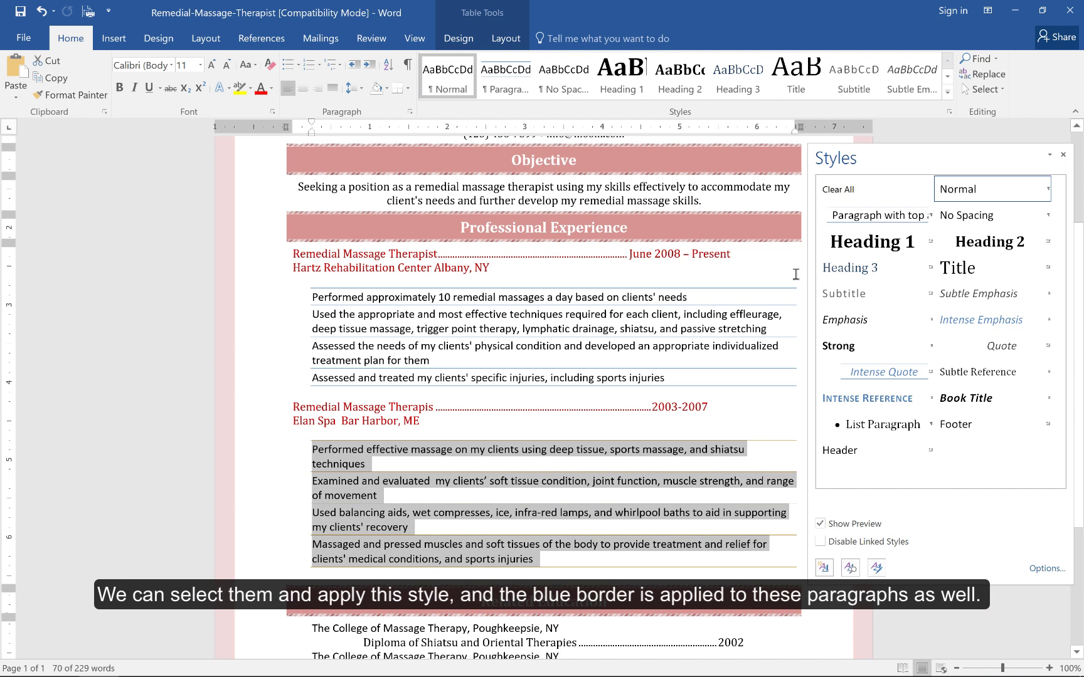
pyautogui.click(864, 213)
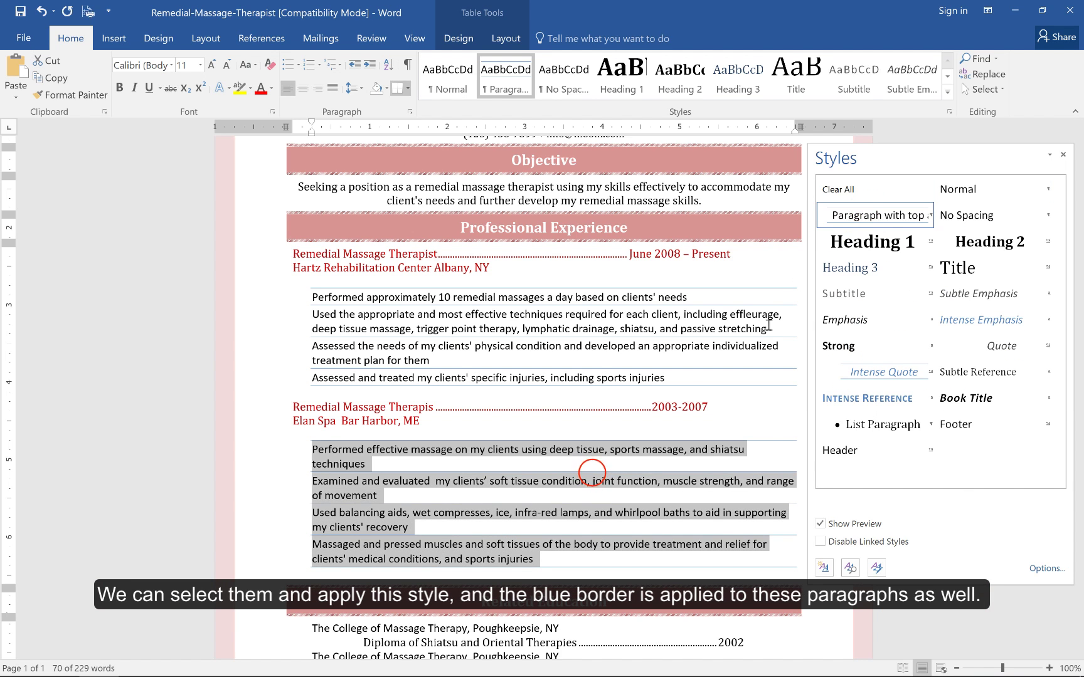
pyautogui.click(591, 475)
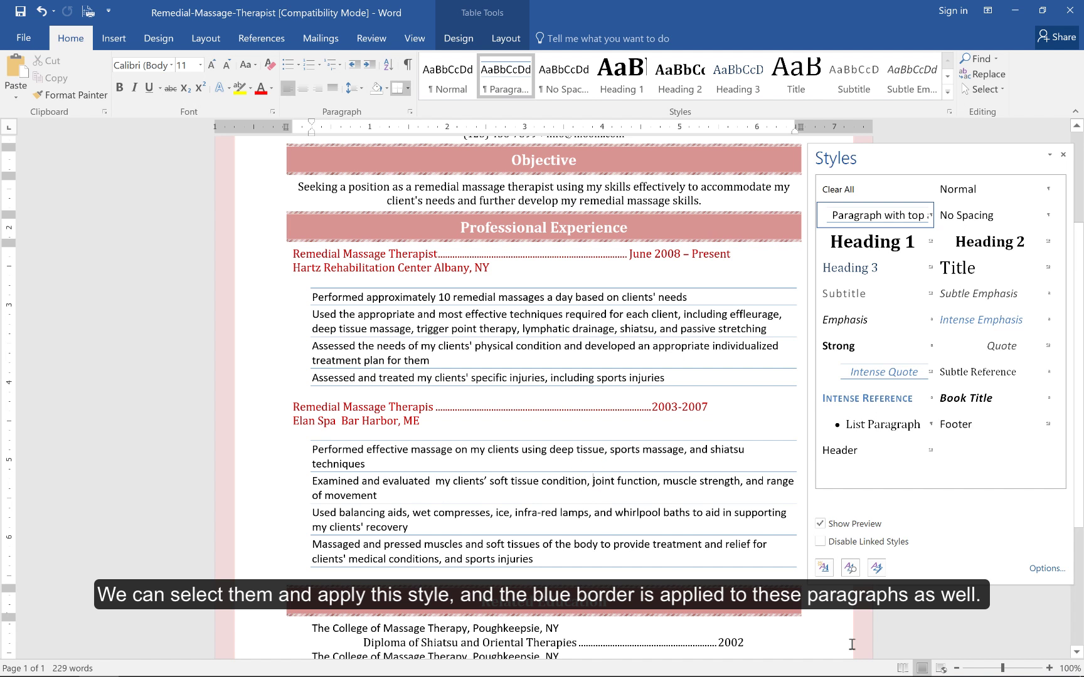
pyautogui.moveTo(1002, 669); pyautogui.dragTo(1013, 668)
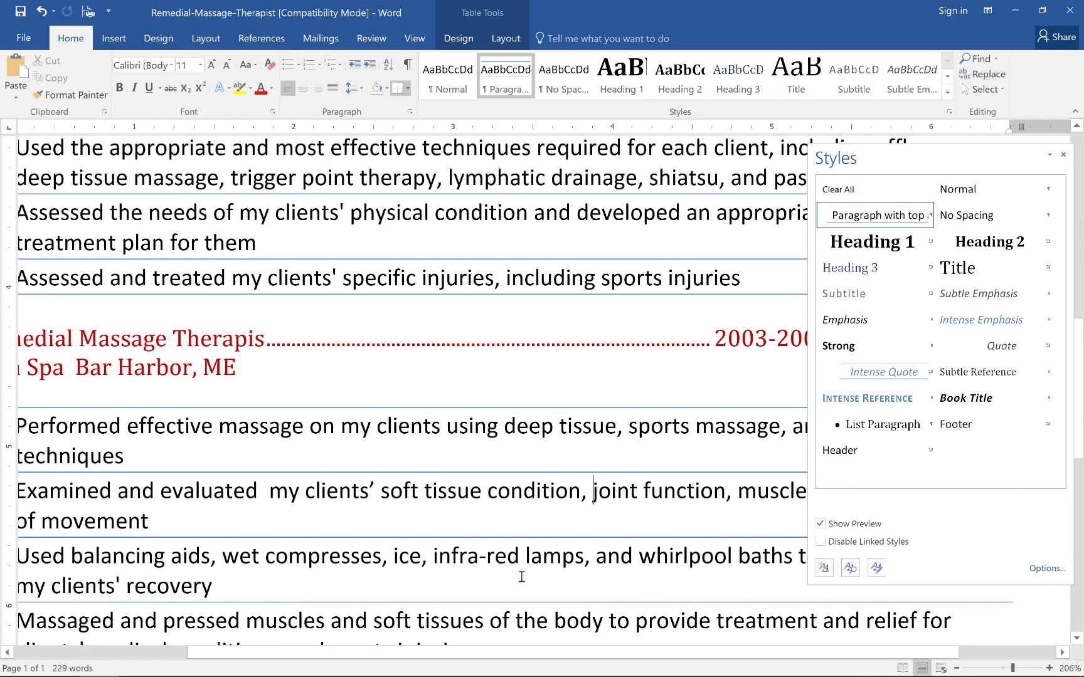
pyautogui.scroll(-3, 521, 577)
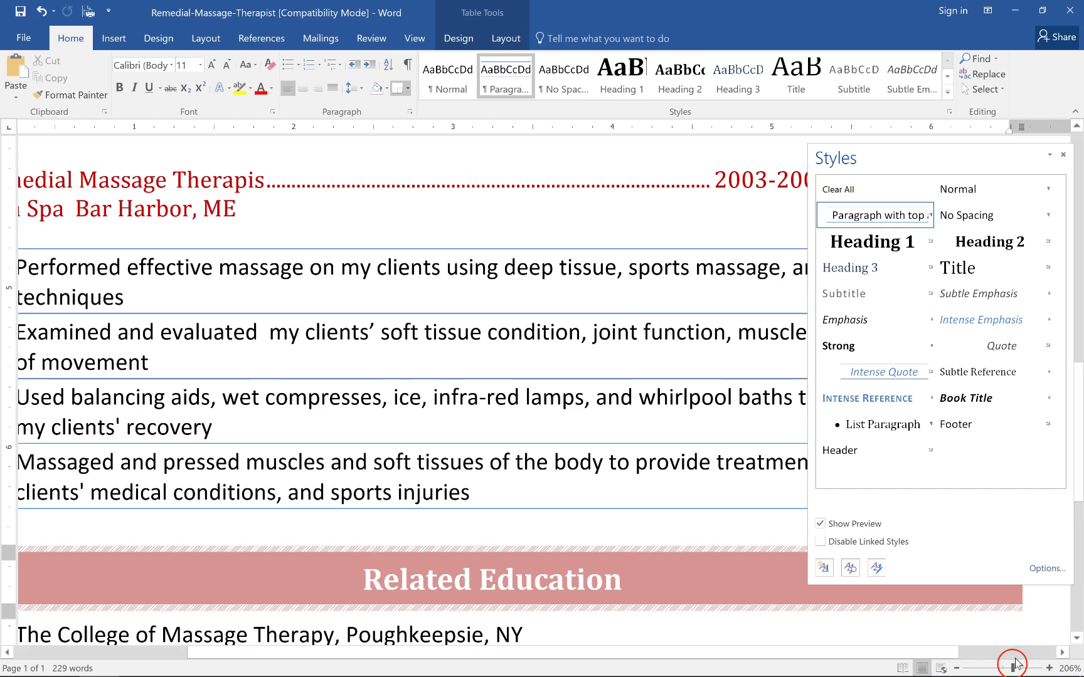
pyautogui.moveTo(1011, 666); pyautogui.dragTo(1002, 671)
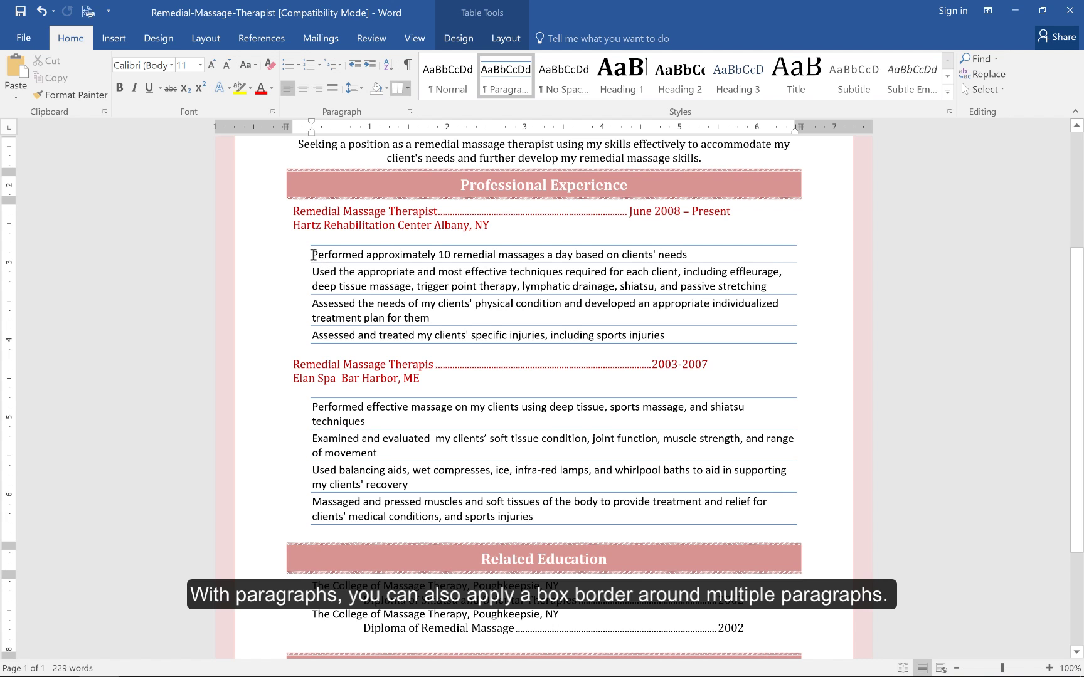
# Select the four duty paragraphs of the June 2008 – Present job and bring their right indent in to about 6.4 inches
pyautogui.moveTo(311, 255)
pyautogui.mouseDown()
pyautogui.moveTo(651, 317)
pyautogui.moveTo(671, 335)
pyautogui.mouseUp()
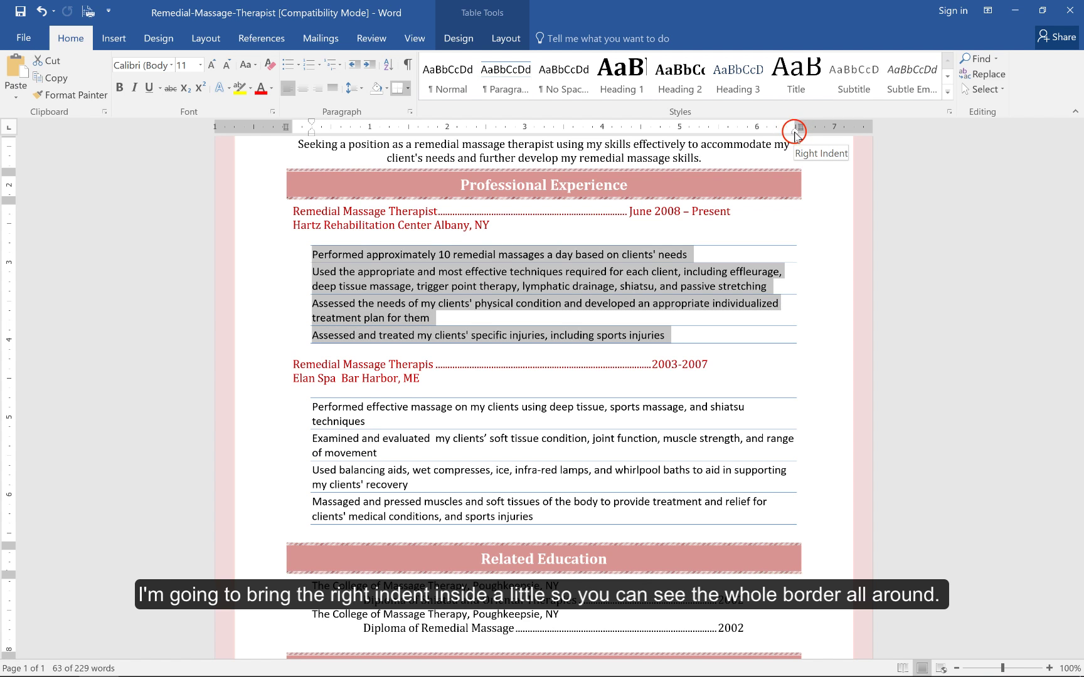
pyautogui.moveTo(795, 135); pyautogui.dragTo(786, 137)
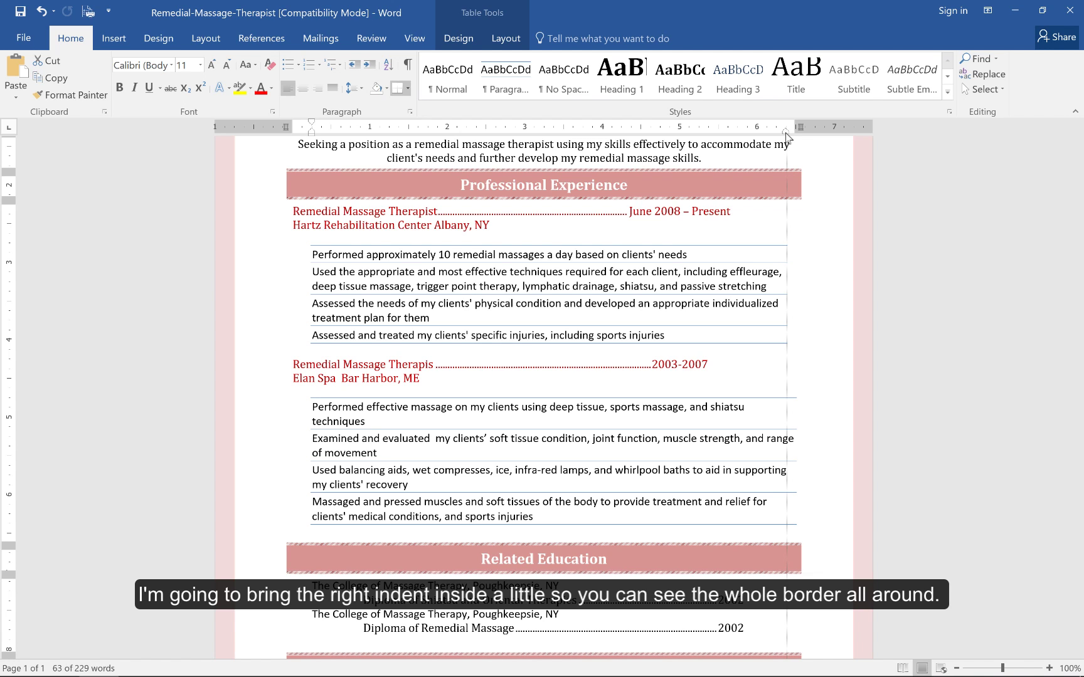
pyautogui.moveTo(785, 136); pyautogui.dragTo(786, 137)
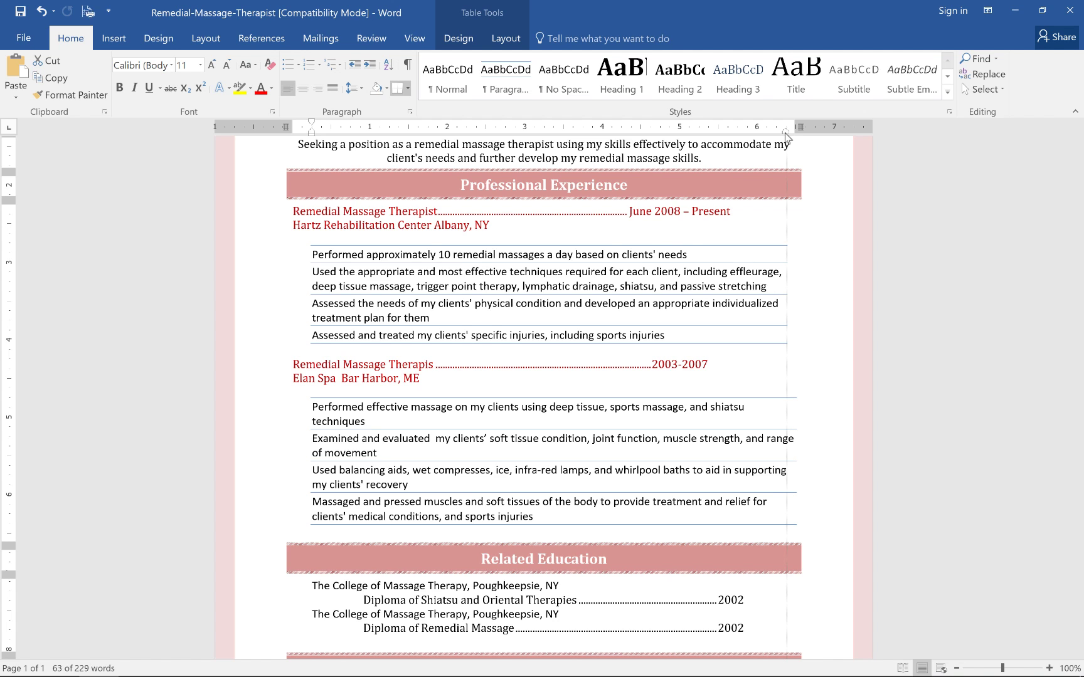
pyautogui.moveTo(786, 137); pyautogui.dragTo(786, 135)
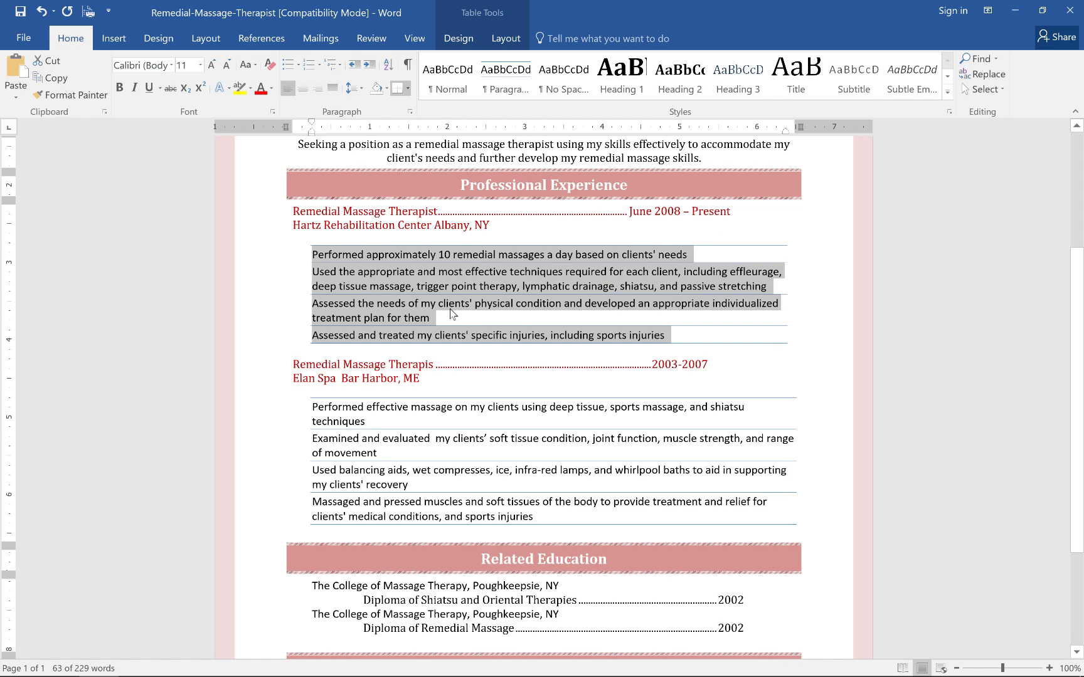
# Box the selected duty paragraphs with a thicker-looking blue ½ pt line style on the top, bottom, left and right sides in Borders and Shading
pyautogui.click(408, 89)
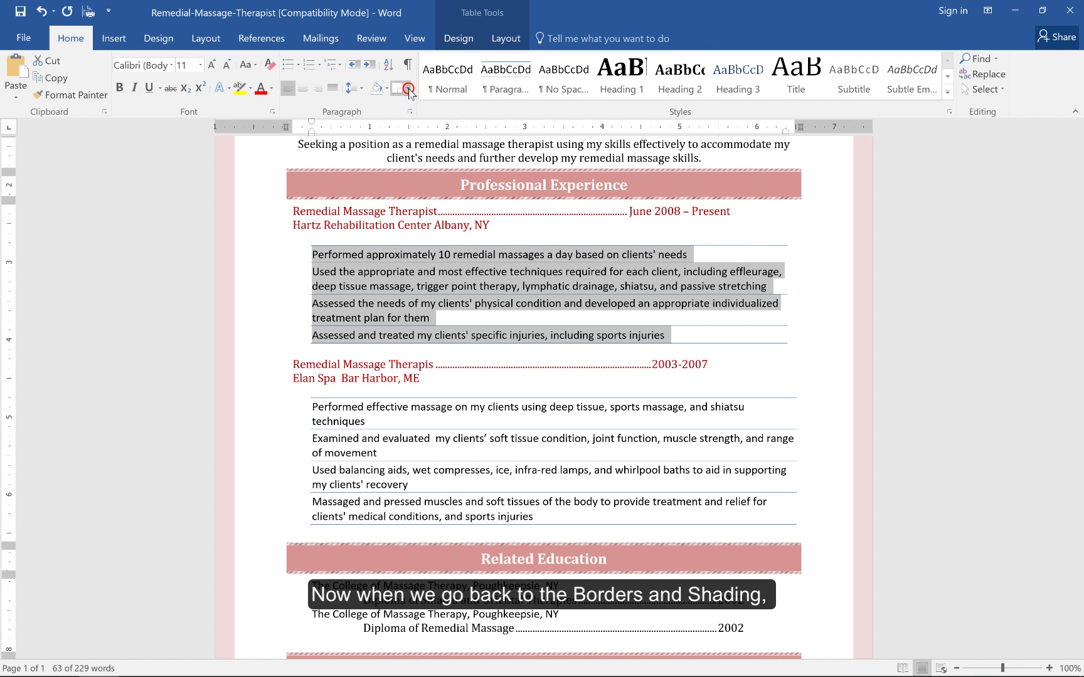
pyautogui.click(493, 364)
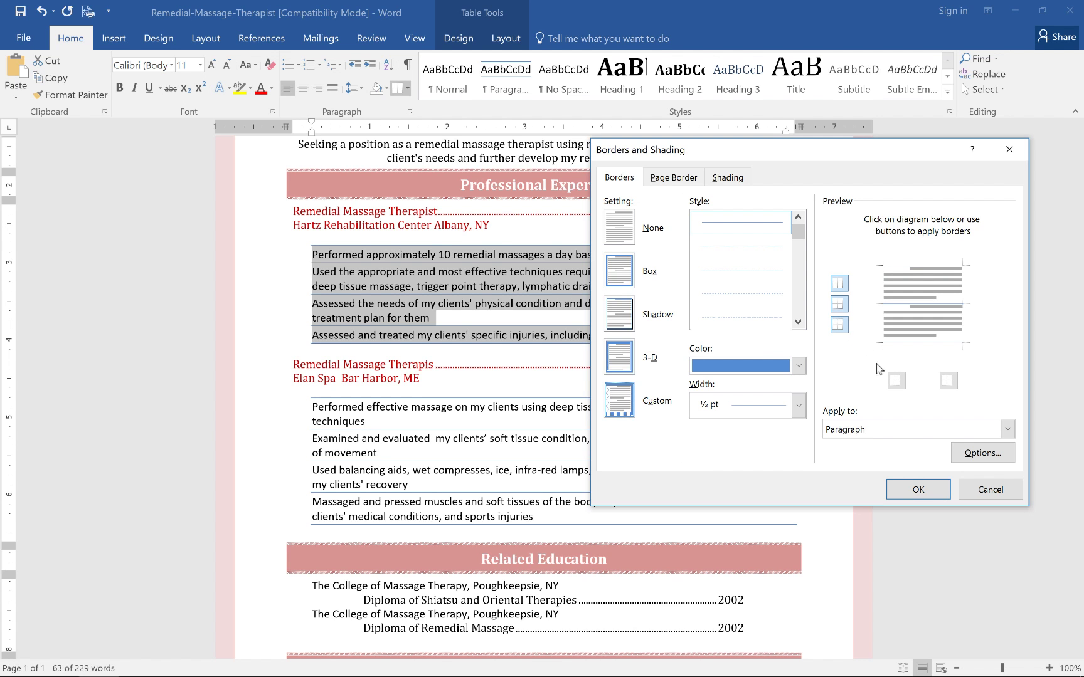
pyautogui.click(797, 322)
pyautogui.click(798, 322)
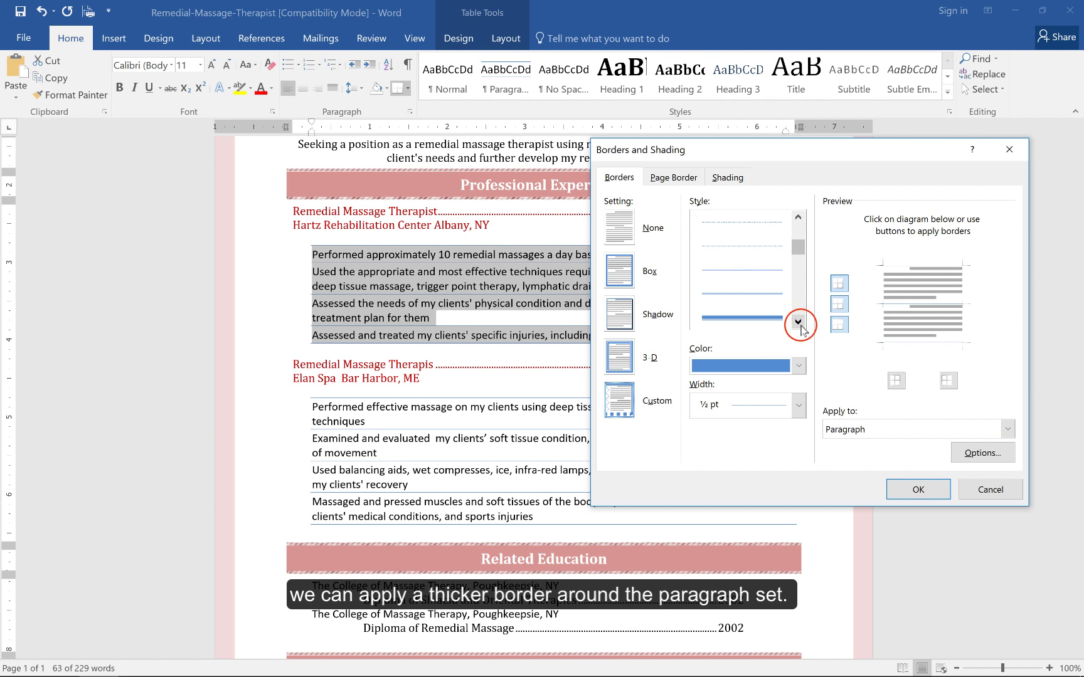
pyautogui.click(761, 270)
pyautogui.click(838, 284)
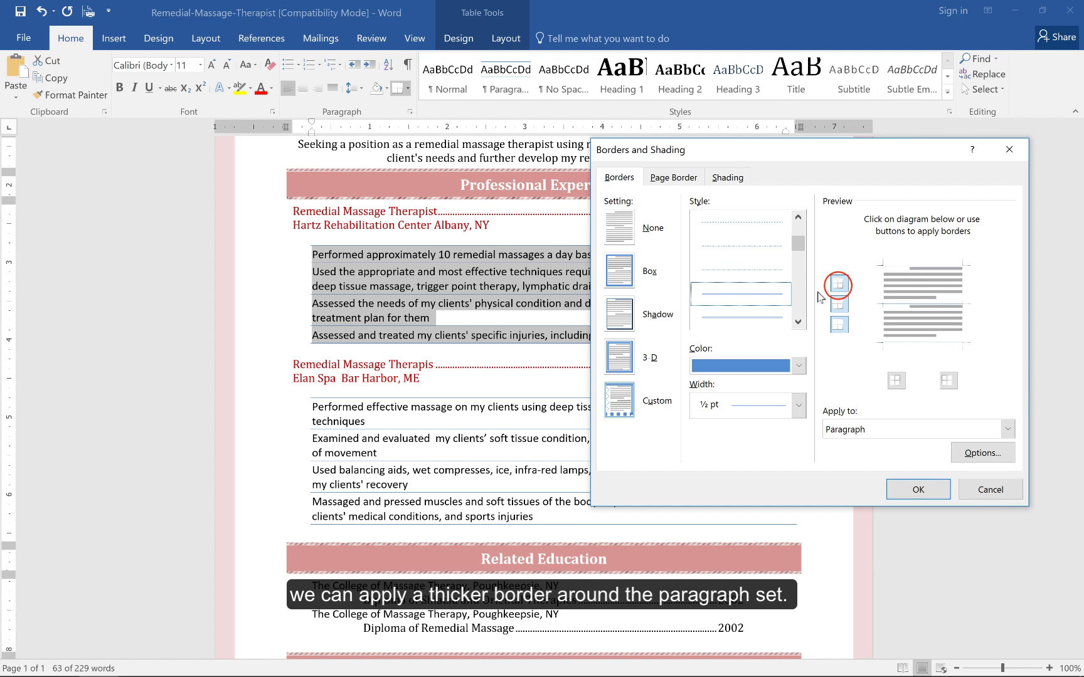
pyautogui.click(839, 321)
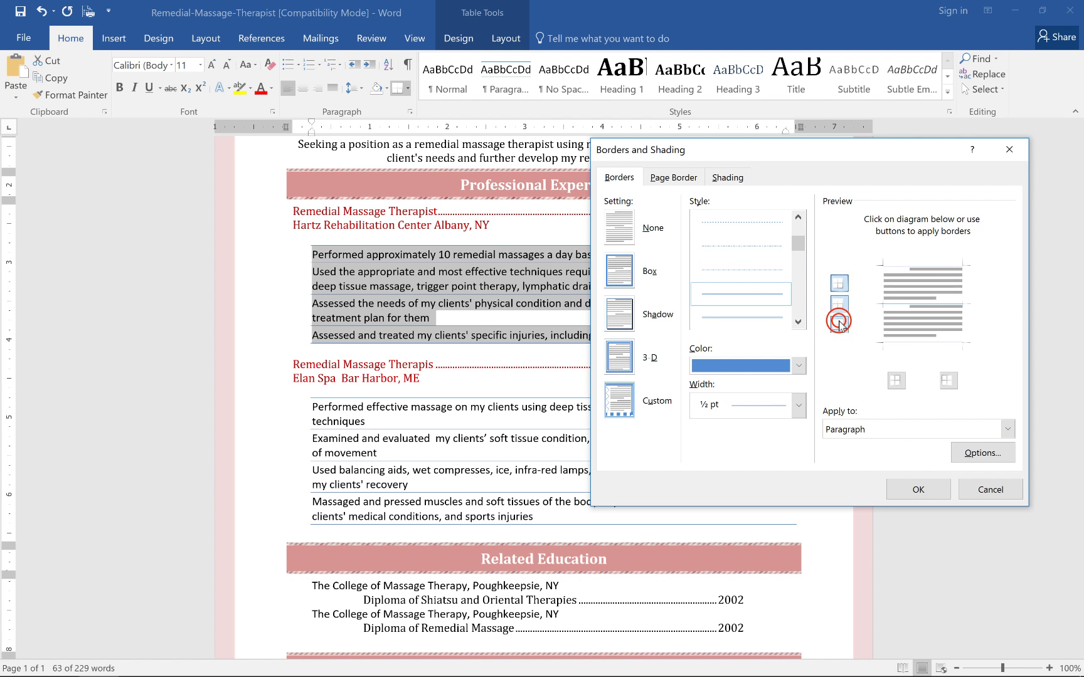
pyautogui.click(898, 380)
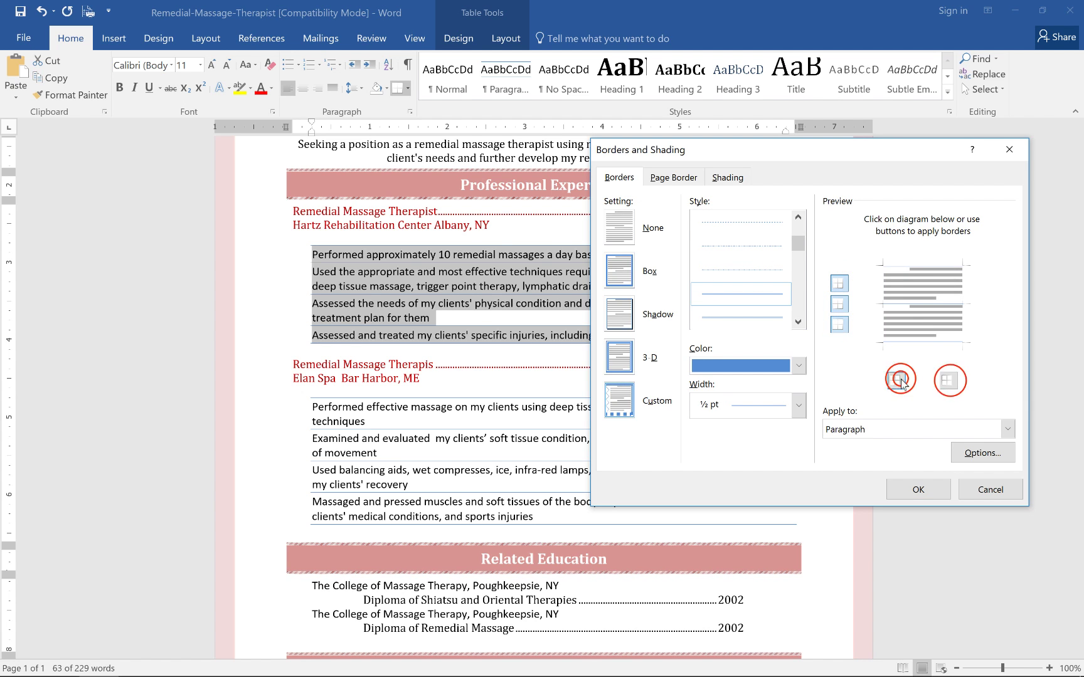
pyautogui.click(949, 381)
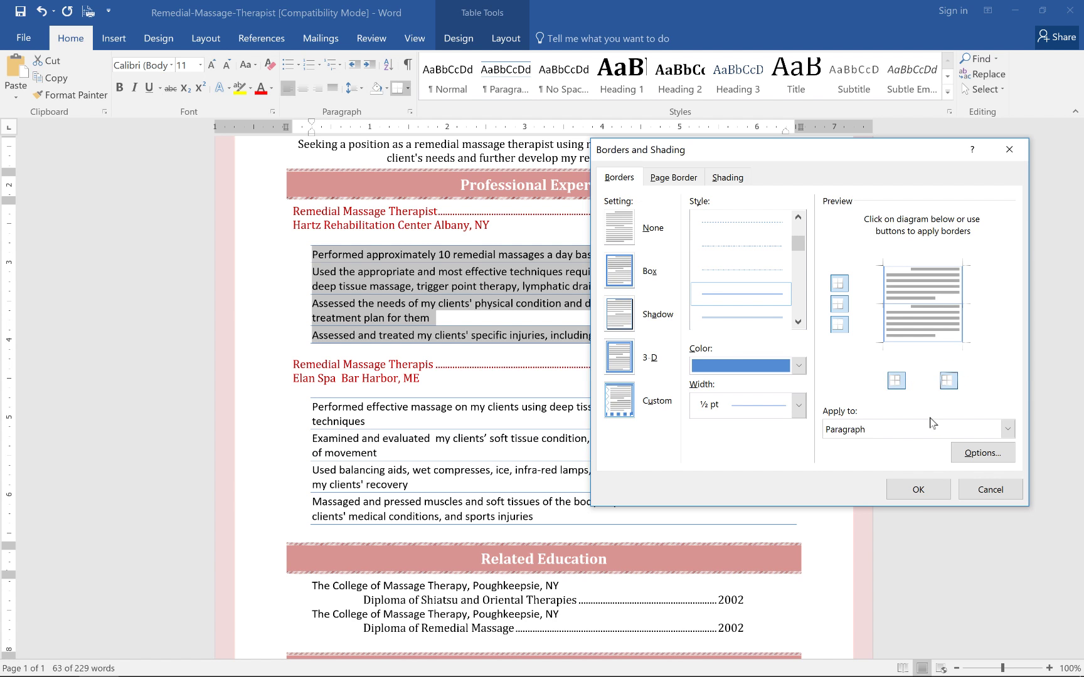
pyautogui.click(917, 489)
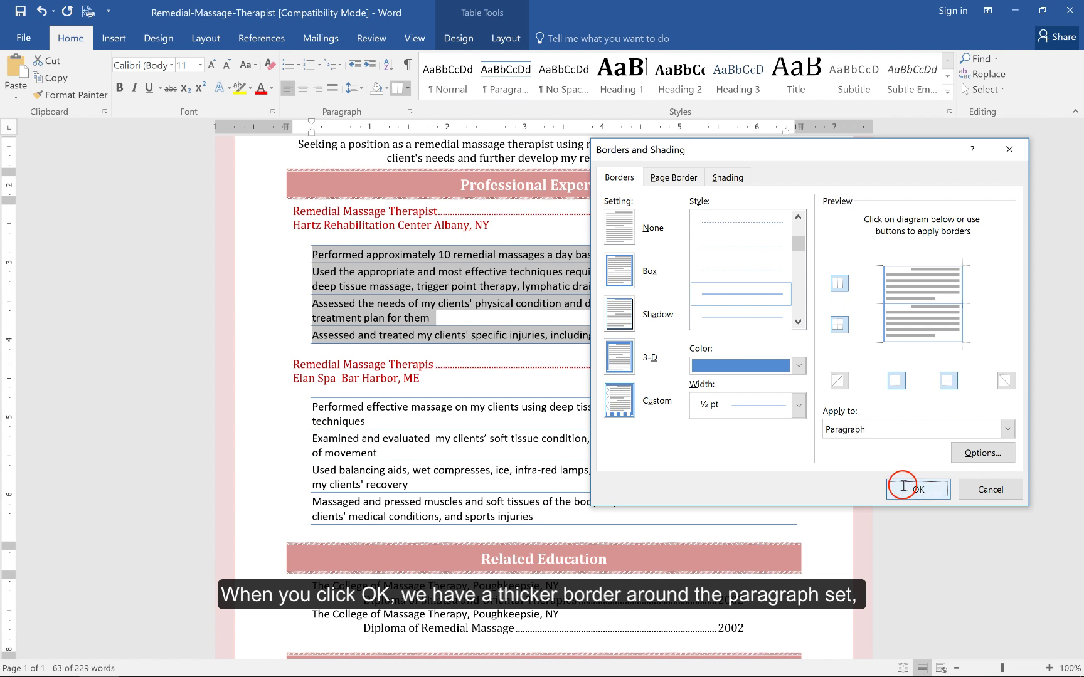
pyautogui.click(712, 348)
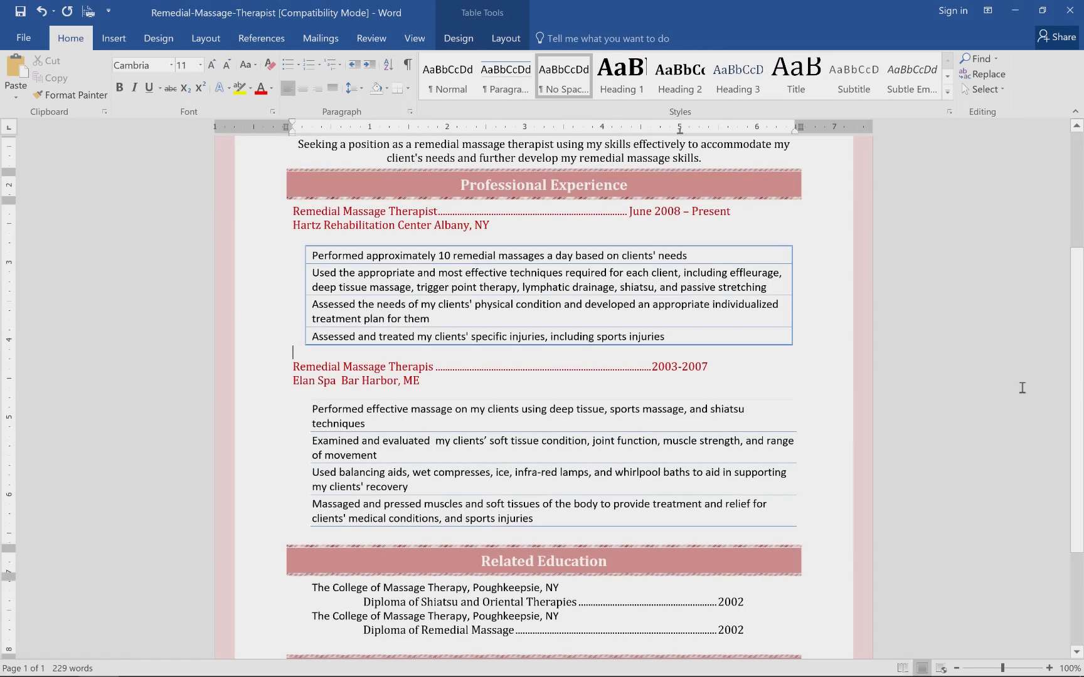
# Open the page header, select the large rectangle framing the page and give its shape outline a dashed line style
pyautogui.scroll(5, 1022, 385)
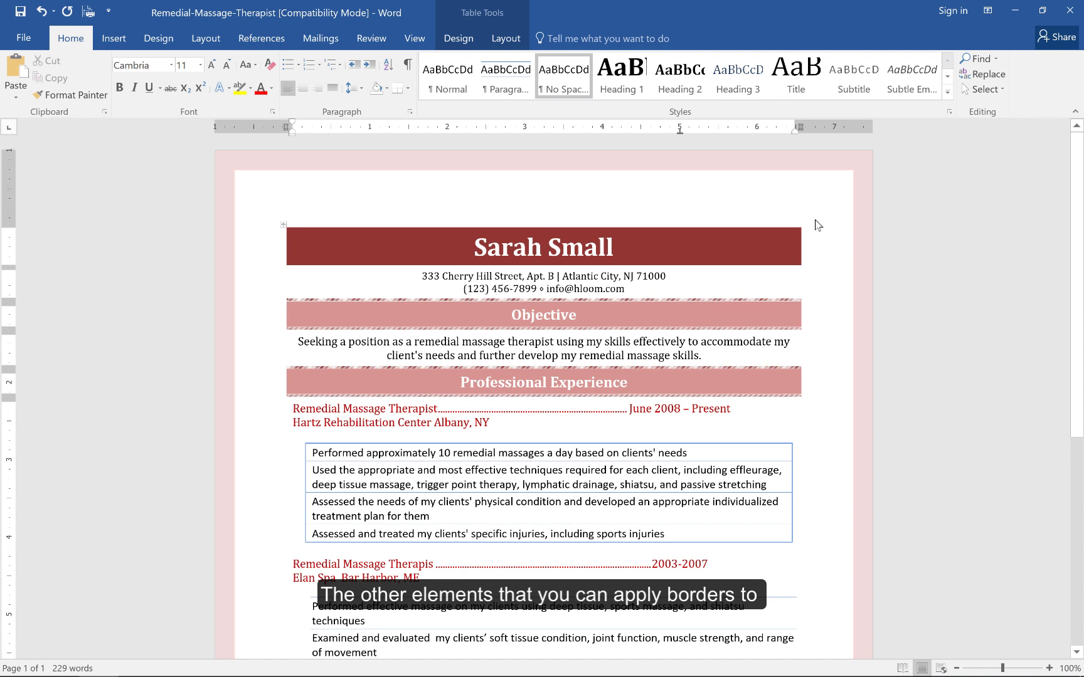
pyautogui.doubleClick(606, 190)
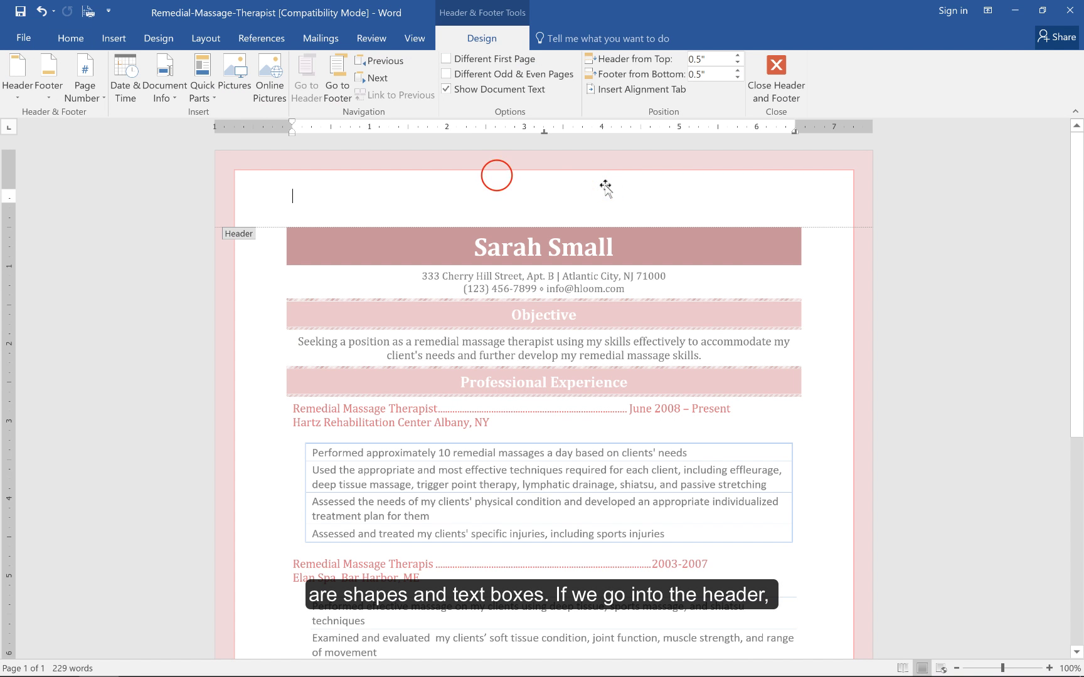
pyautogui.click(496, 176)
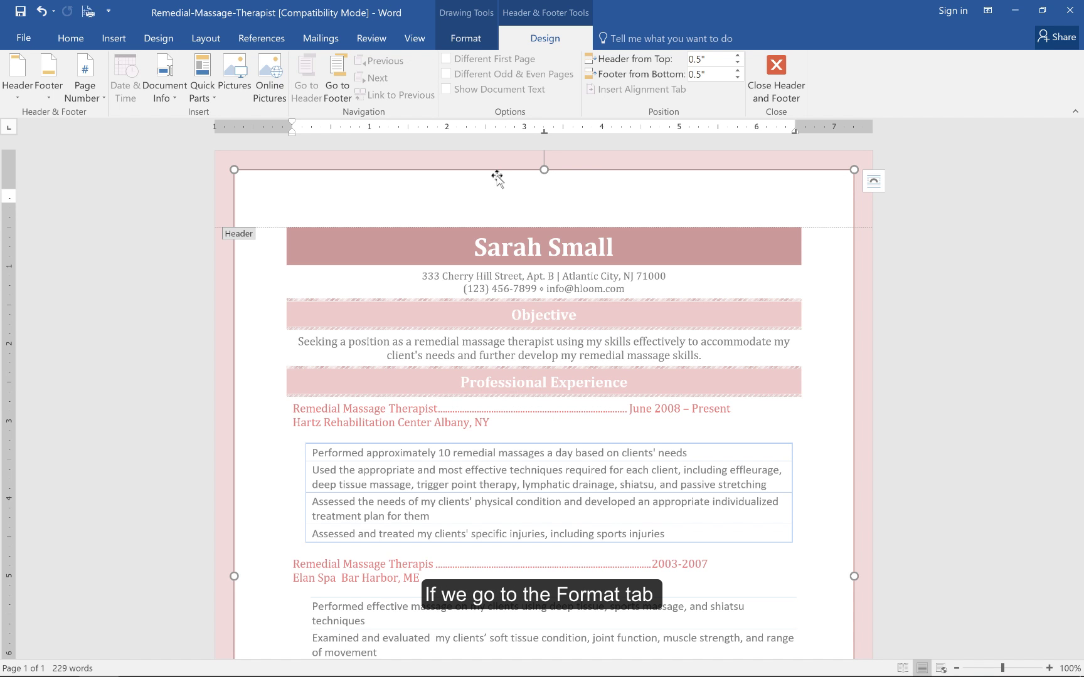
pyautogui.click(463, 39)
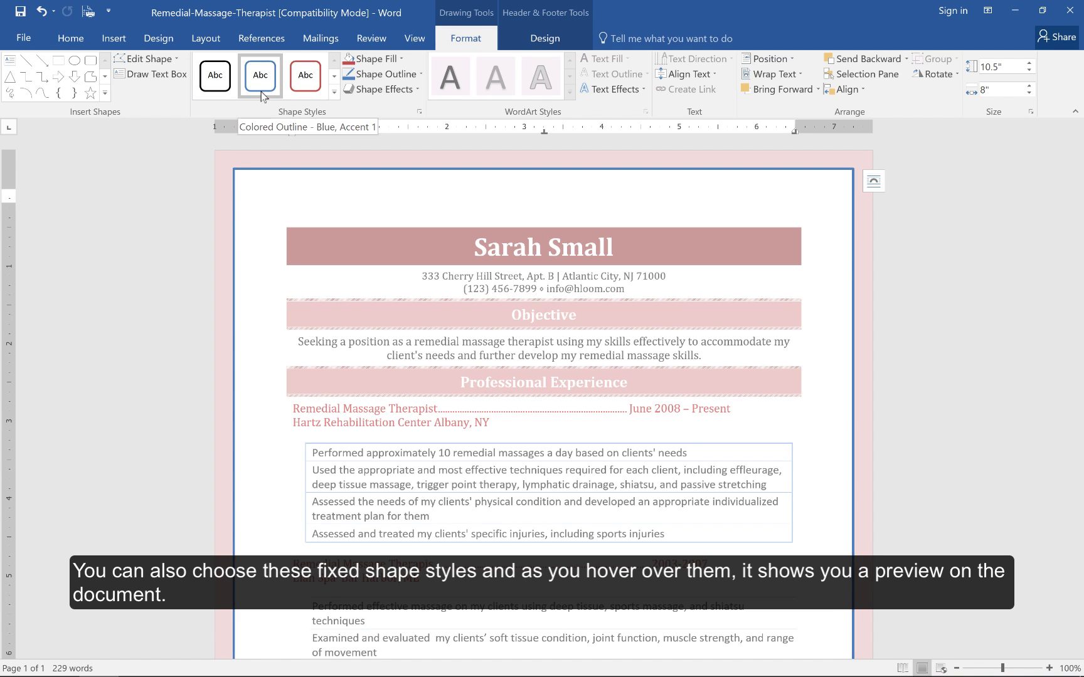
pyautogui.click(418, 74)
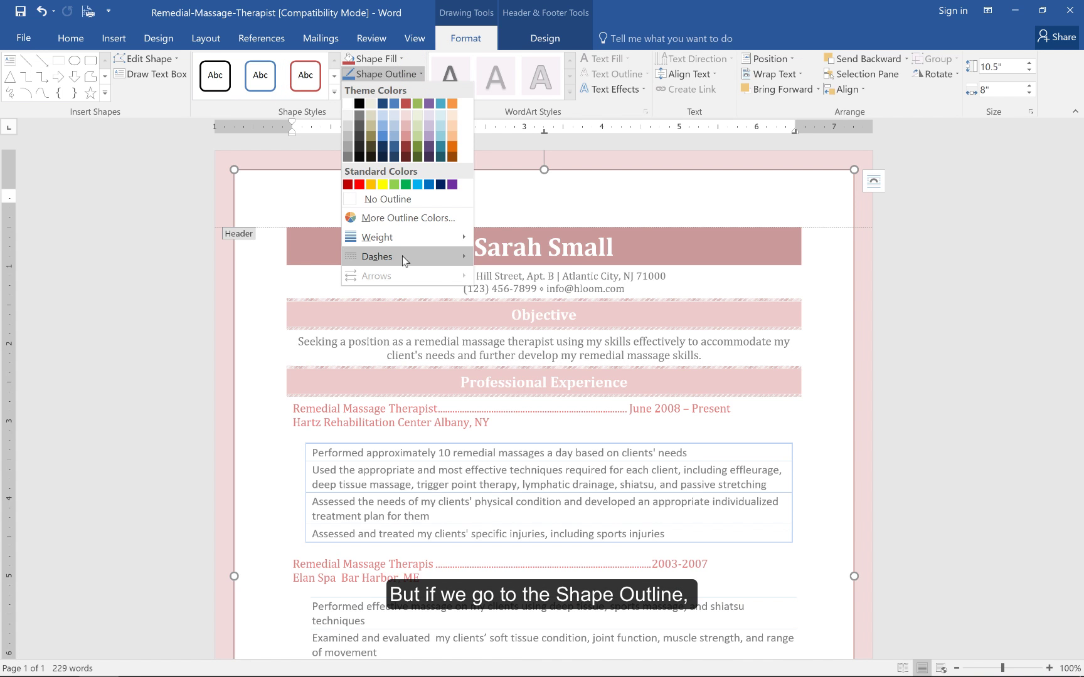
pyautogui.moveTo(406, 237)
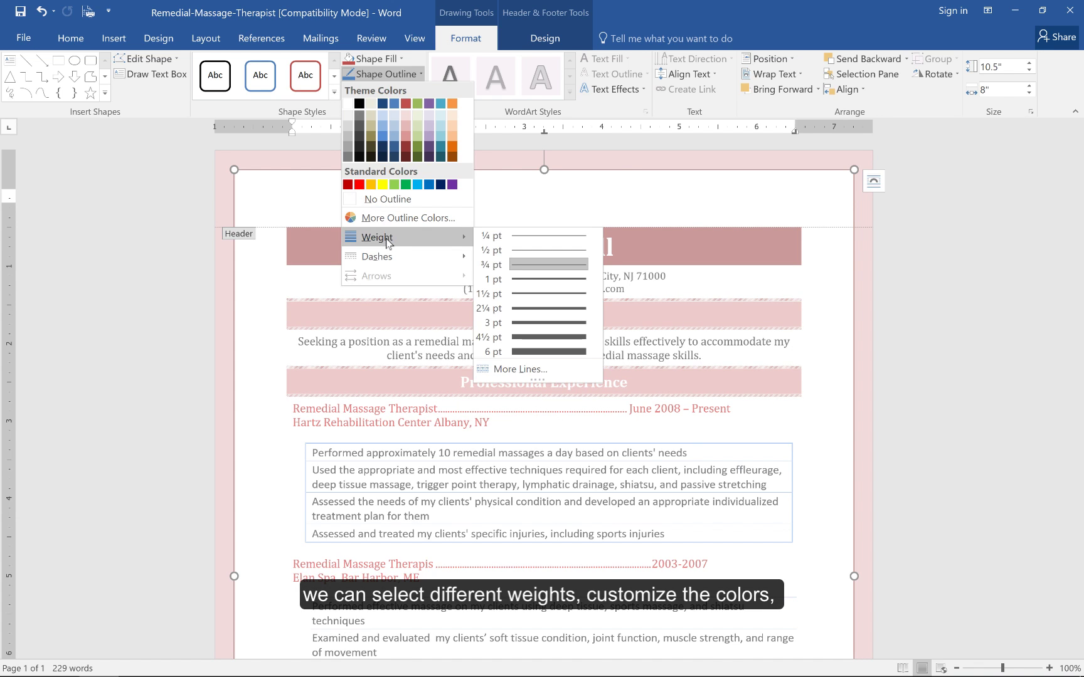
pyautogui.moveTo(459, 262)
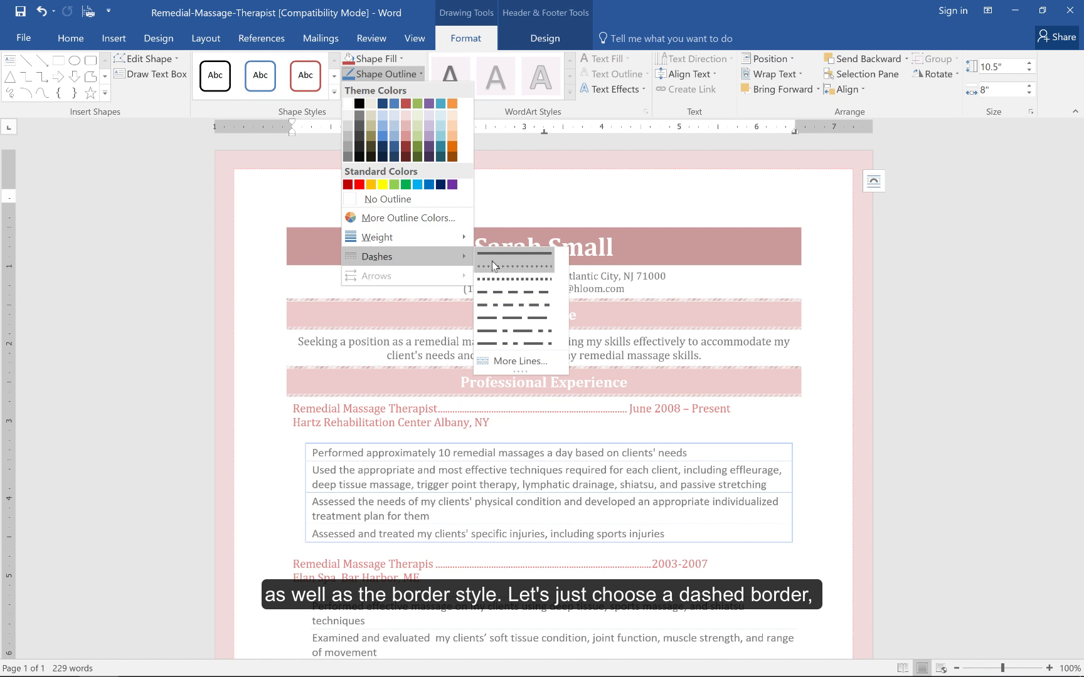
pyautogui.click(513, 292)
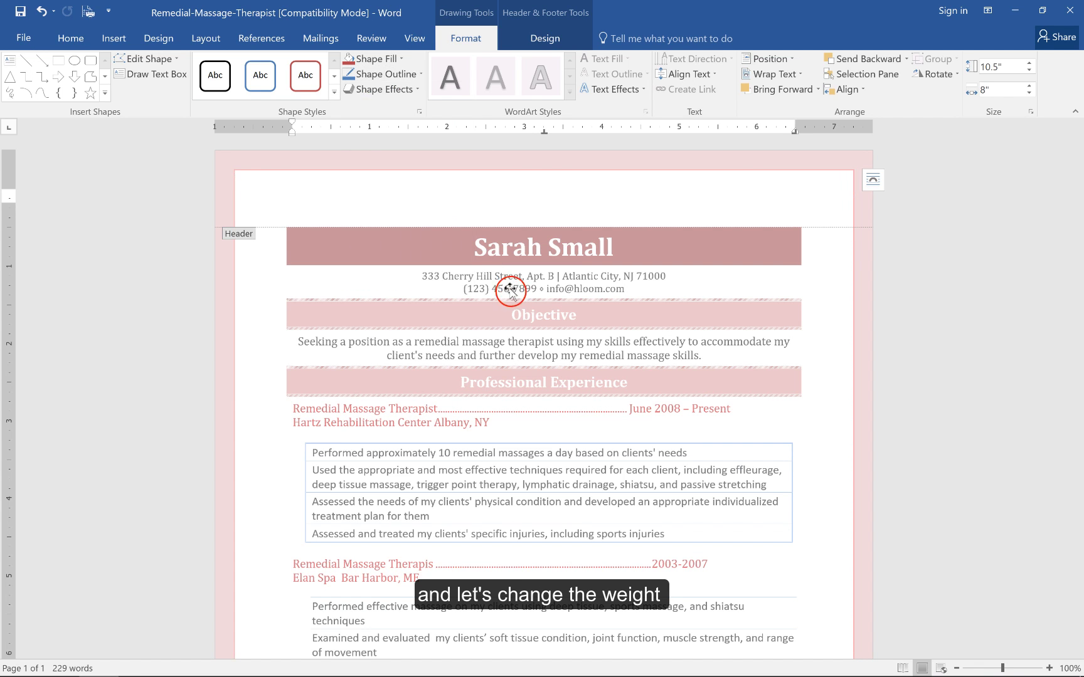
# Set the header rectangle's dashed outline weight to 2¼ pt, return to the document body and check the border around the page
pyautogui.click(416, 74)
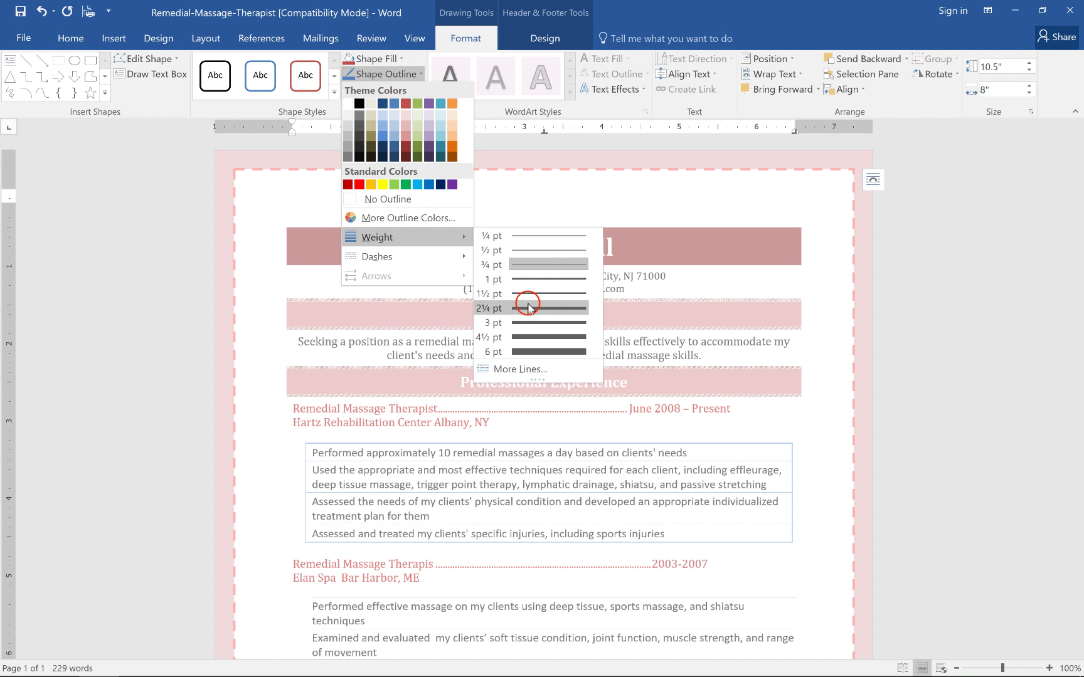
pyautogui.click(528, 308)
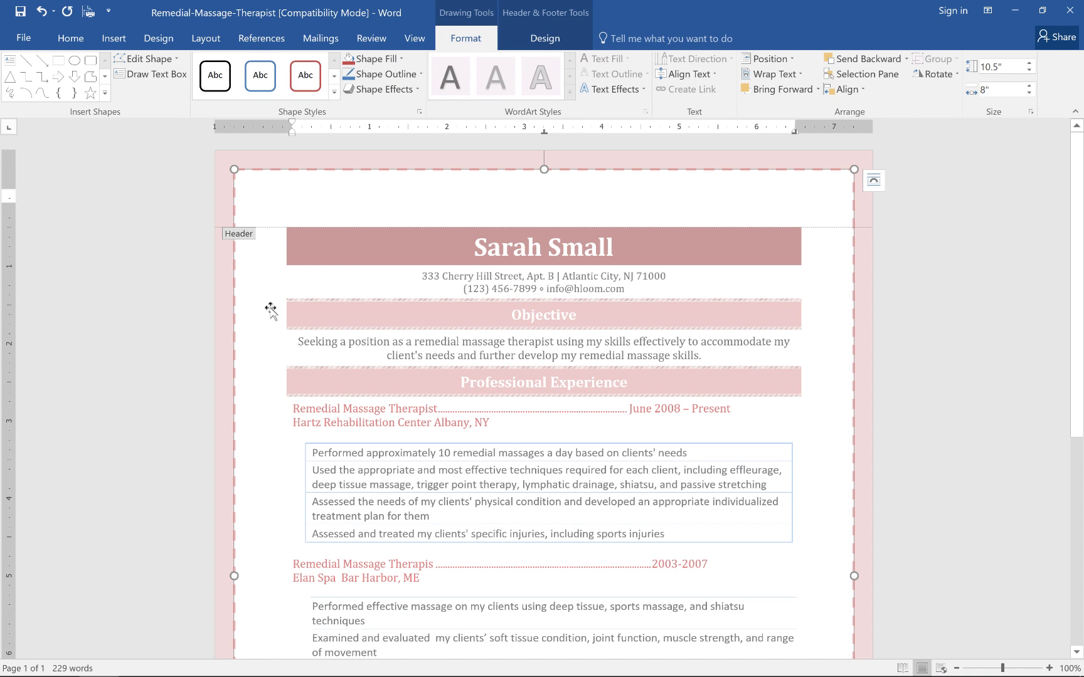
pyautogui.doubleClick(186, 352)
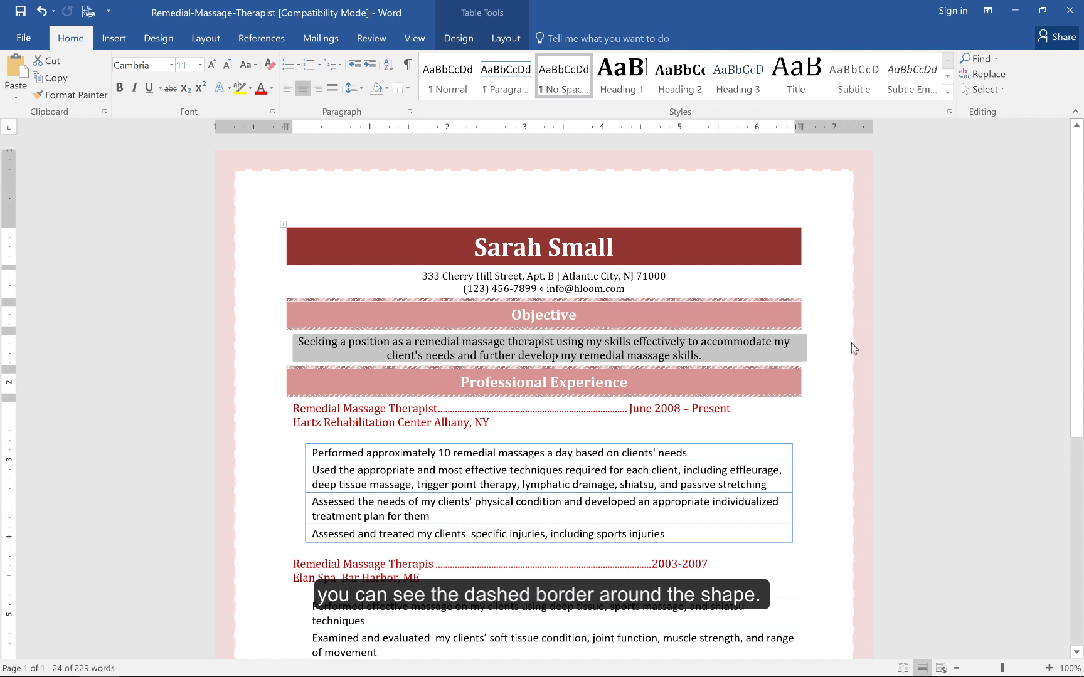
pyautogui.scroll(-1, 849, 349)
pyautogui.scroll(1, 849, 348)
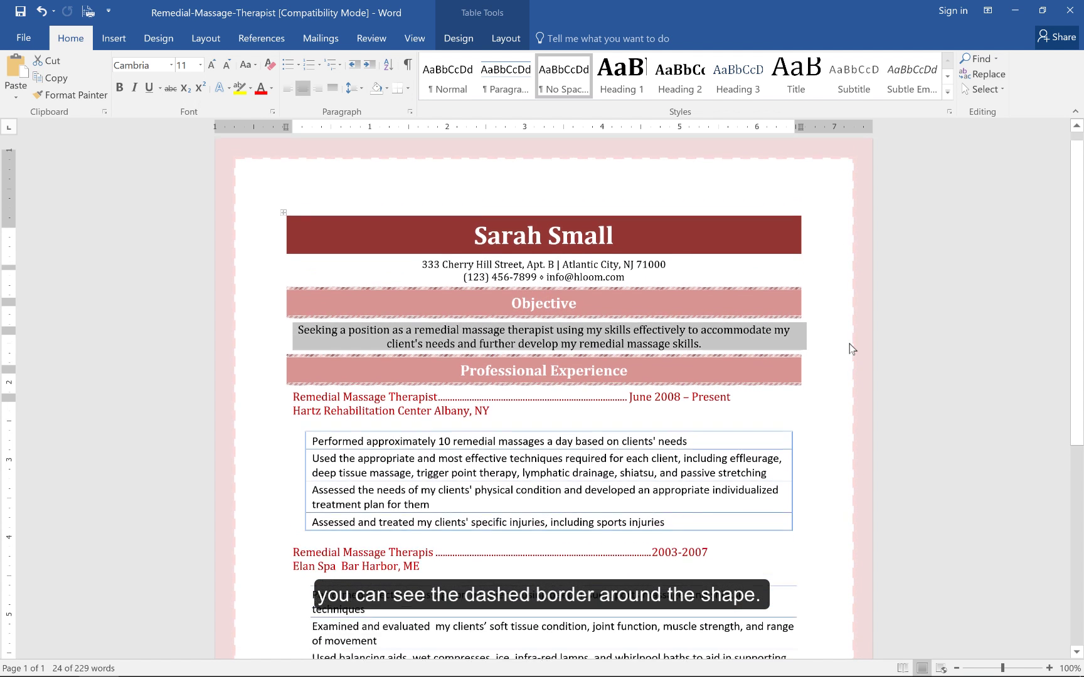
pyautogui.scroll(-3, 849, 344)
pyautogui.scroll(3, 849, 345)
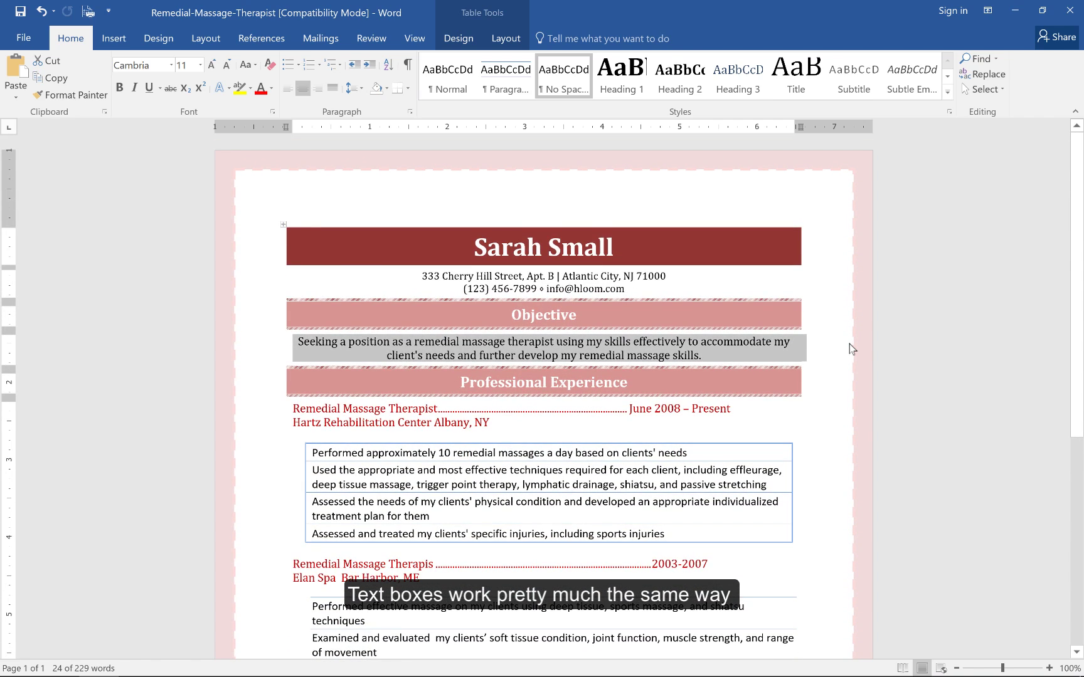
pyautogui.click(849, 344)
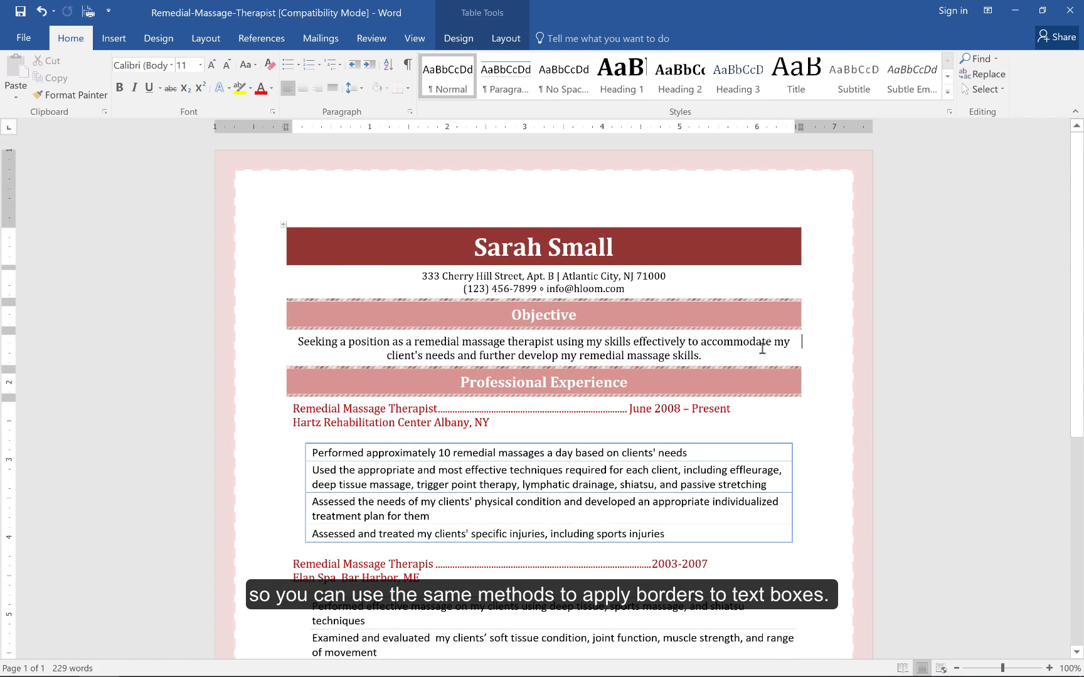